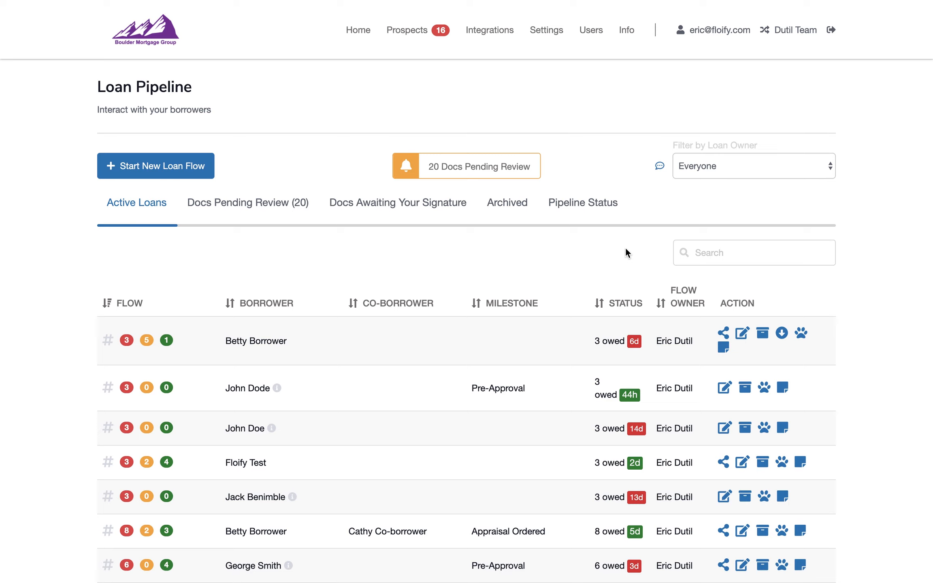
Open the custom fields page within the account's field settings
{"action": "left_click", "coordinate": [545, 37]}
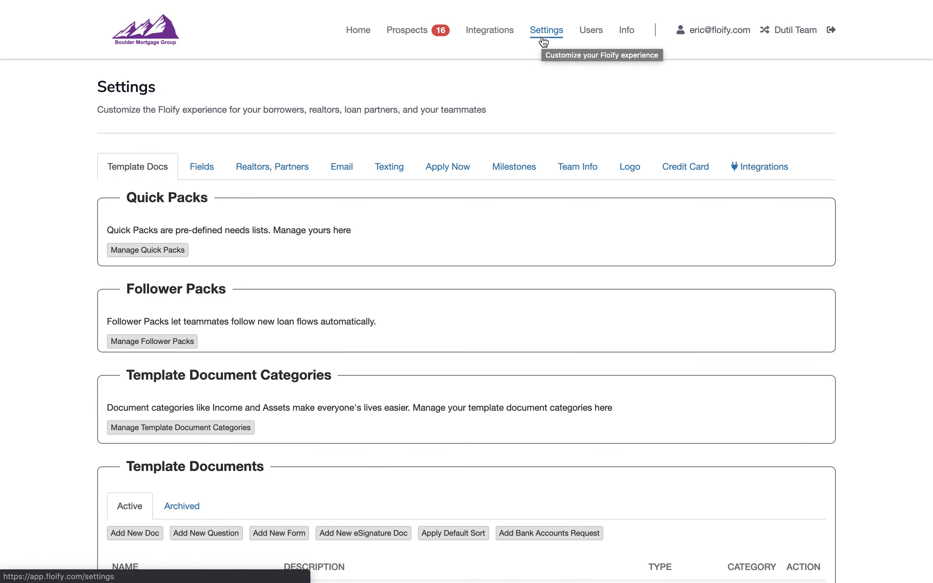
{"action": "left_click", "coordinate": [194, 166]}
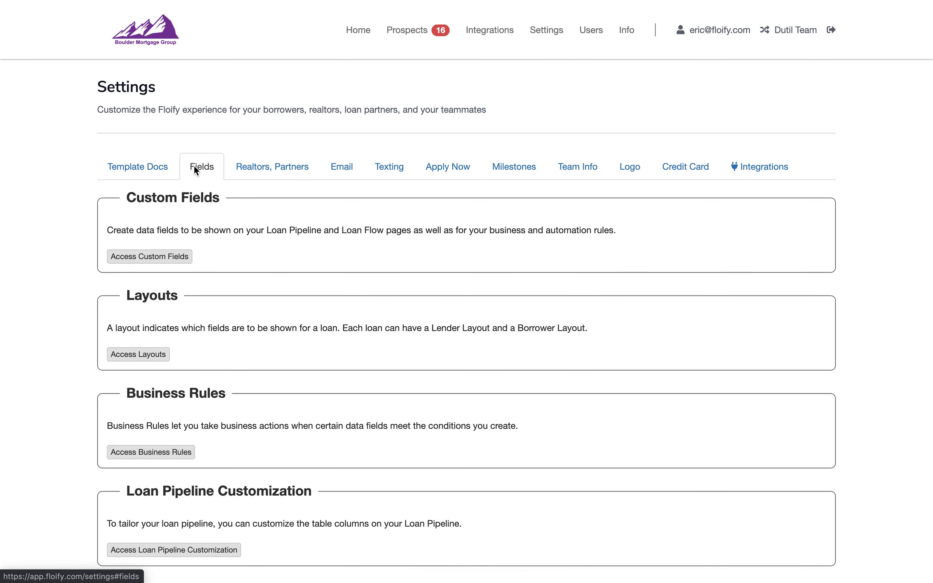
{"action": "left_click", "coordinate": [166, 261]}
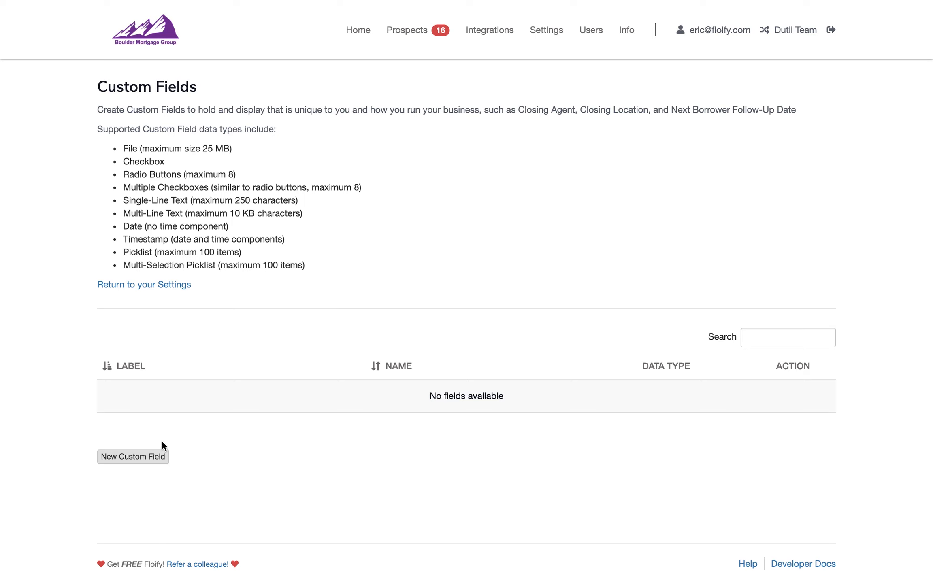
Start a new custom field labelled Loan Type, with the name LOAN_TYPE and the Radio Buttons data type
{"action": "left_click", "coordinate": [160, 456]}
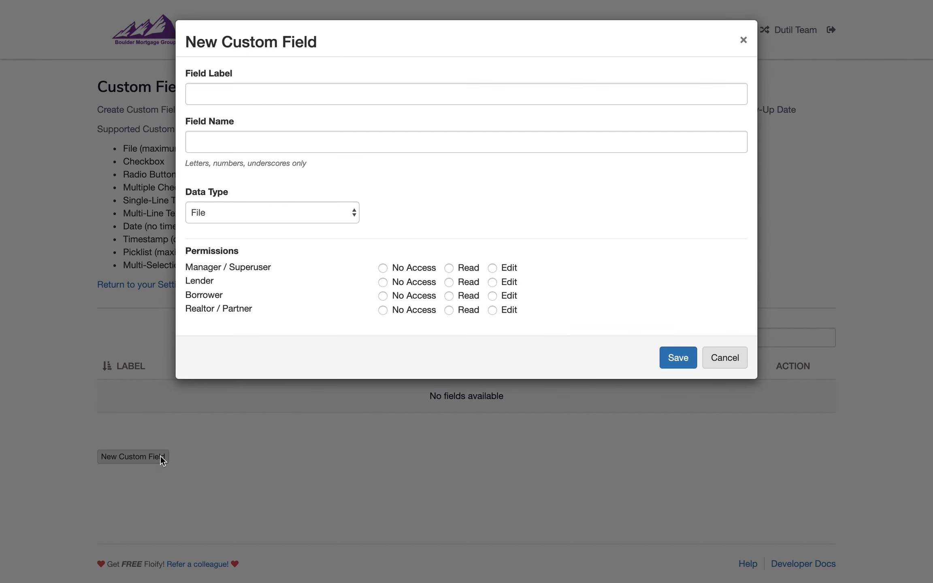
{"action": "left_click", "coordinate": [273, 93]}
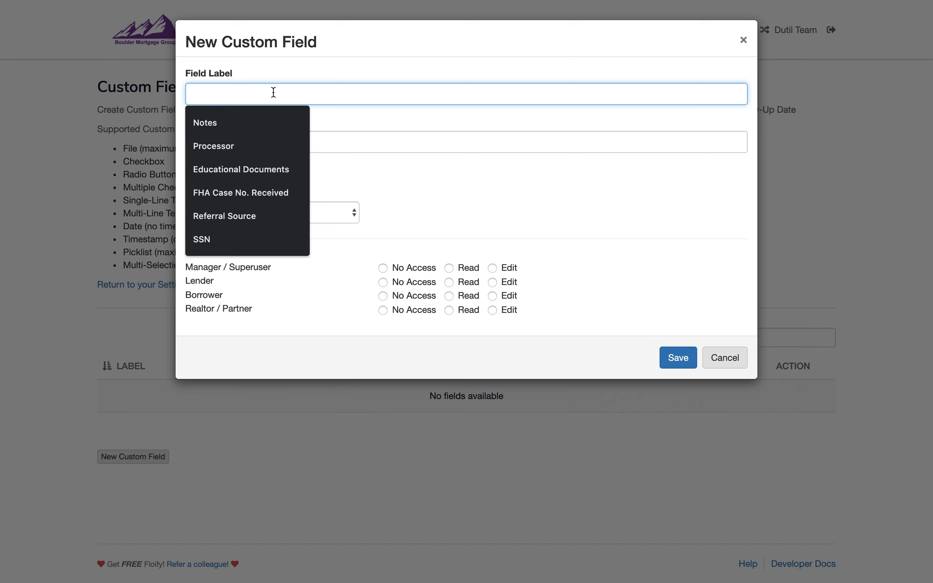
{"action": "type", "text": "Loan Type"}
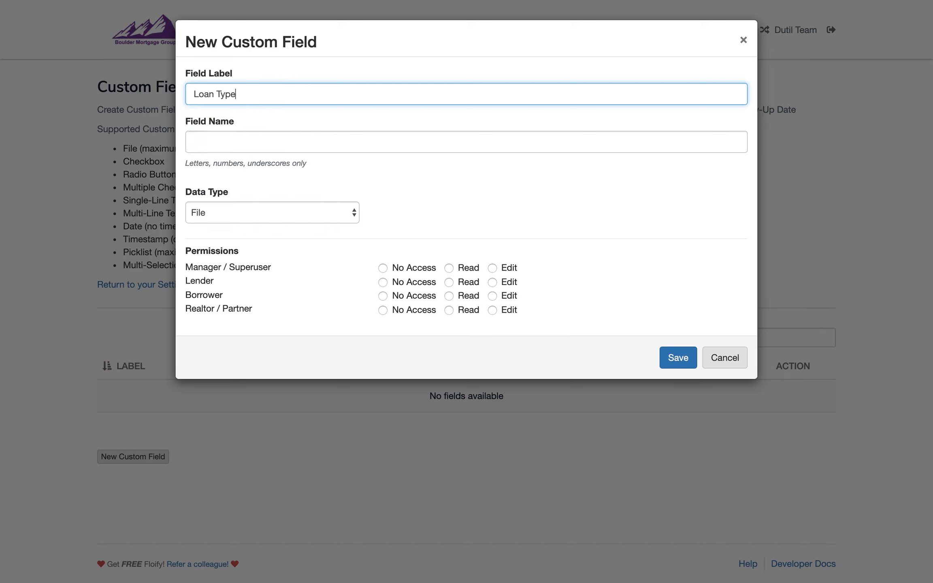
{"action": "key", "text": "Tab"}
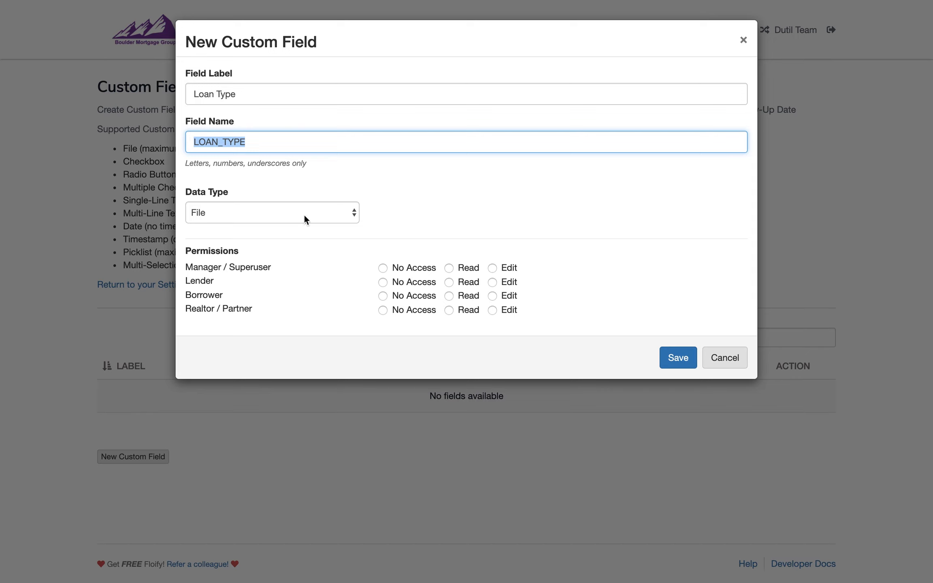
{"action": "left_click", "coordinate": [292, 215]}
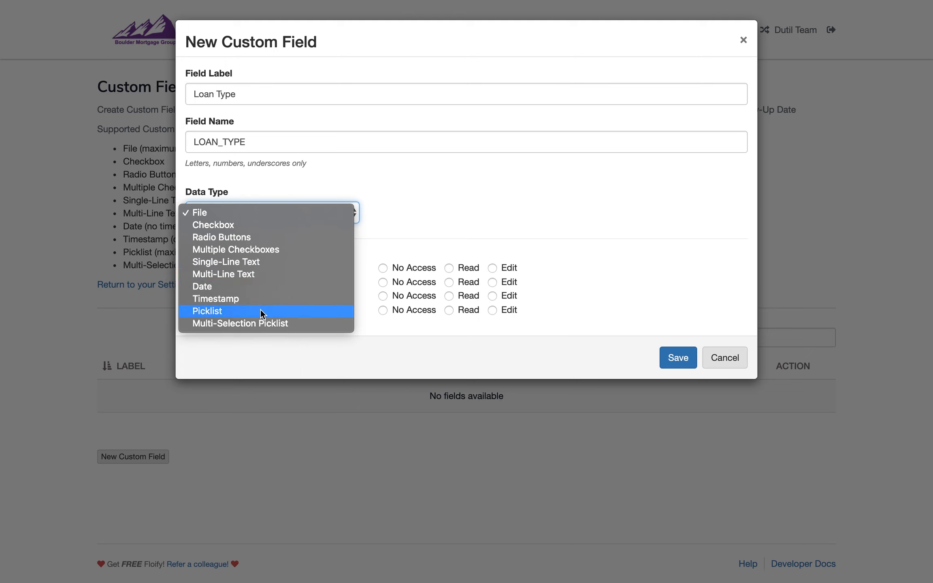
{"action": "left_click", "coordinate": [262, 238]}
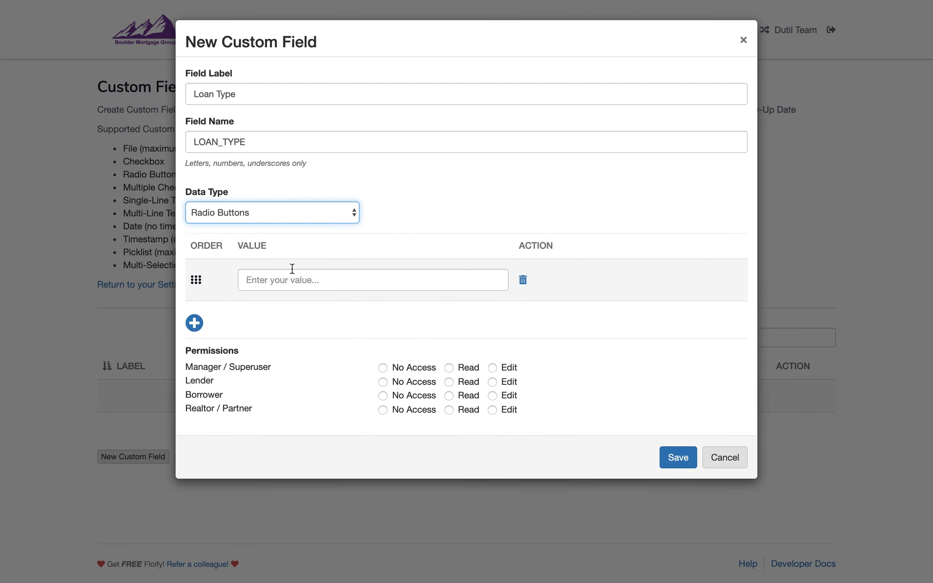
Add the radio button values FHA, VA and Conventional to the Loan Type field
{"action": "left_click", "coordinate": [308, 280]}
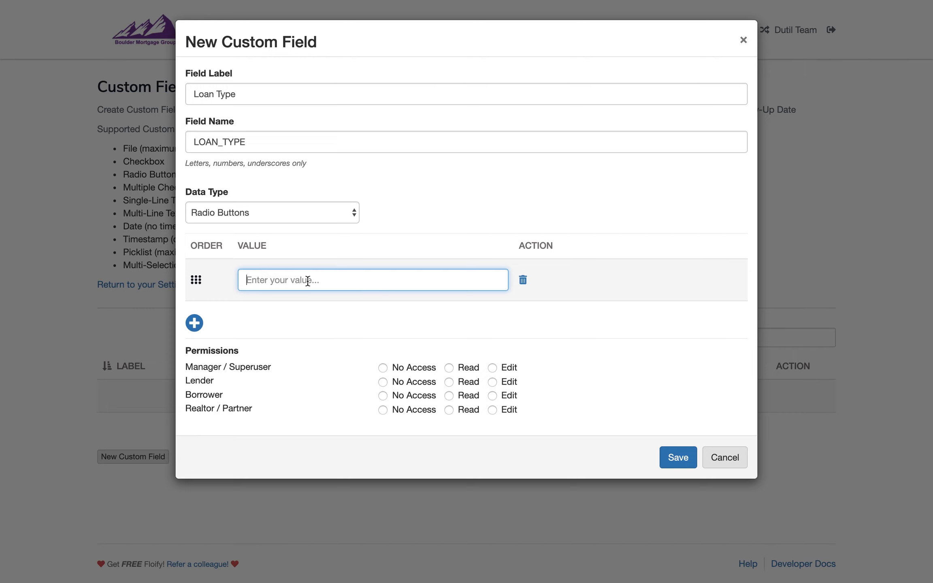
{"action": "type", "text": "FHA"}
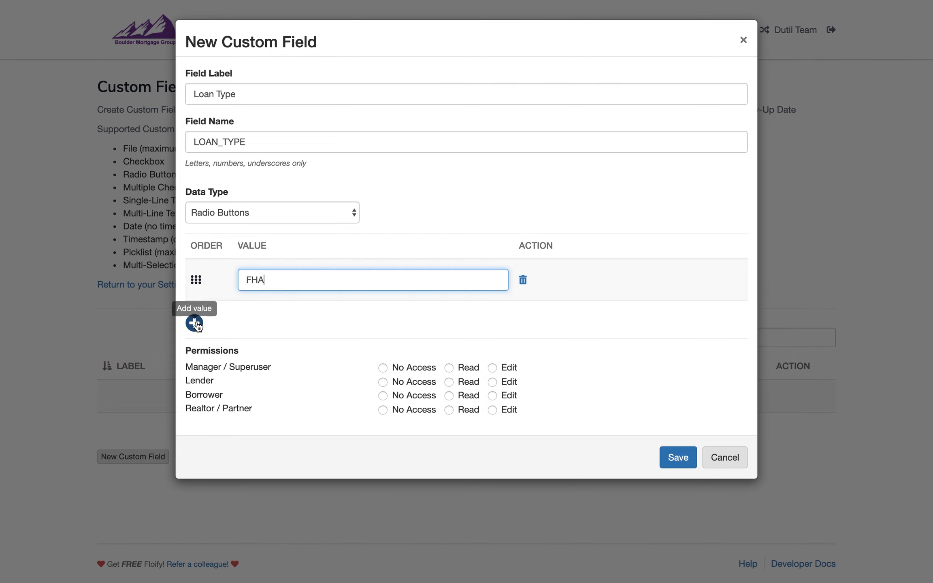
{"action": "left_click", "coordinate": [195, 323]}
{"action": "type", "text": "VA"}
{"action": "left_click", "coordinate": [199, 367]}
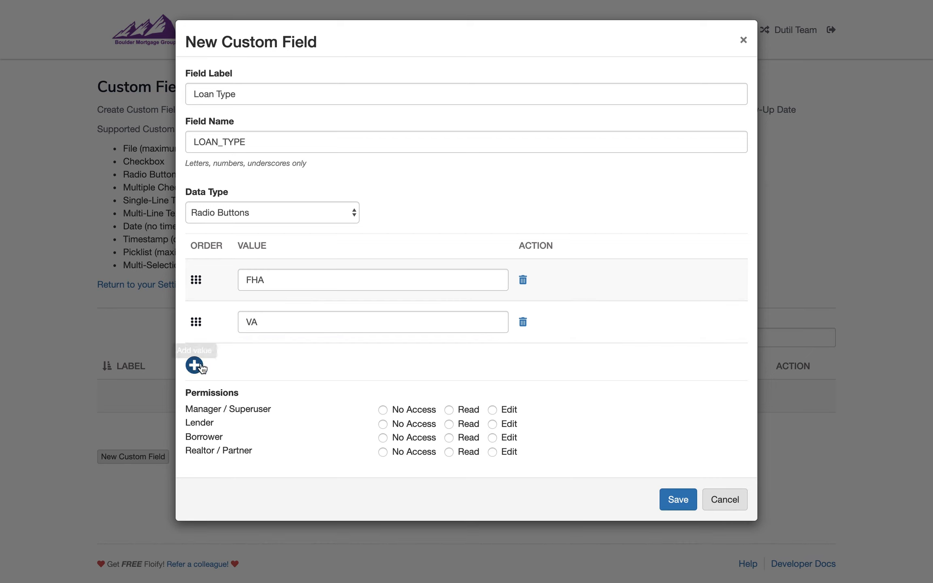
{"action": "left_click", "coordinate": [277, 365]}
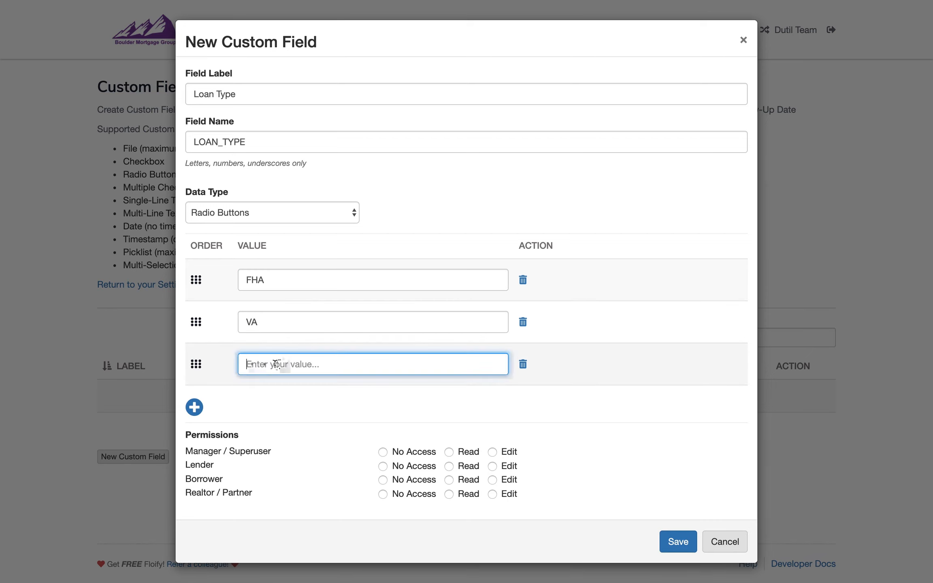
{"action": "type", "text": "Conventional"}
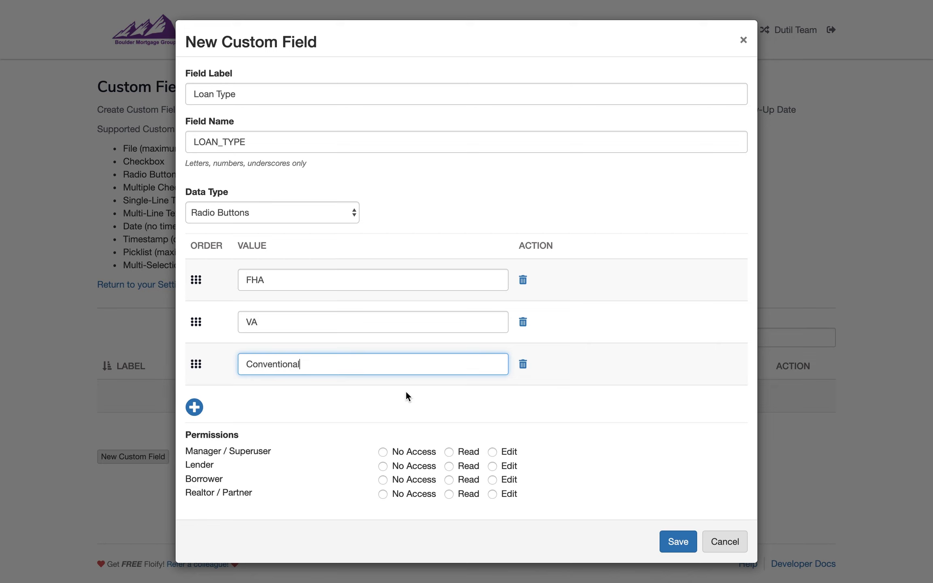
Grant Manager / Superuser and Lender Edit, Borrower Read and Realtor / Partner No Access, and save the Loan Type field
{"action": "left_click", "coordinate": [494, 452]}
{"action": "left_click", "coordinate": [498, 471]}
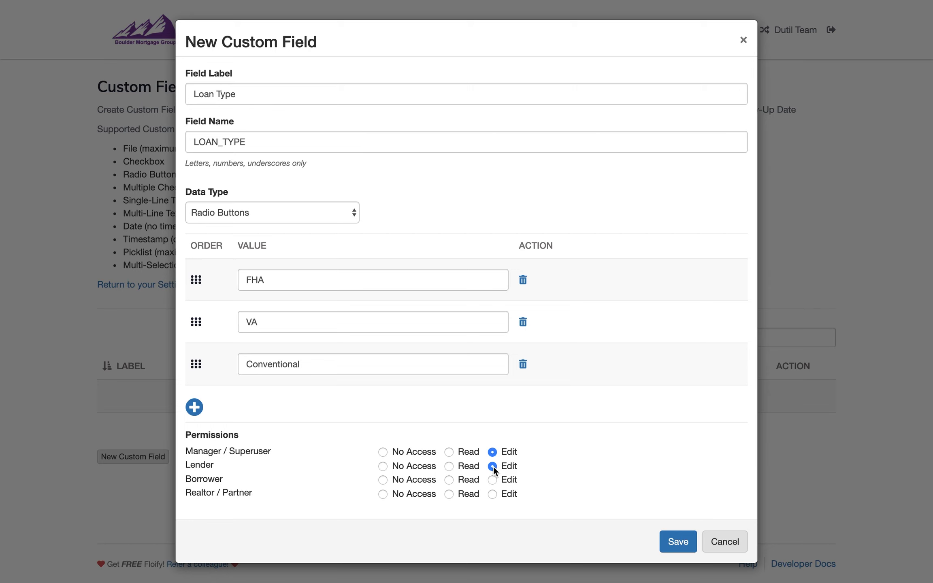
{"action": "left_click", "coordinate": [460, 482]}
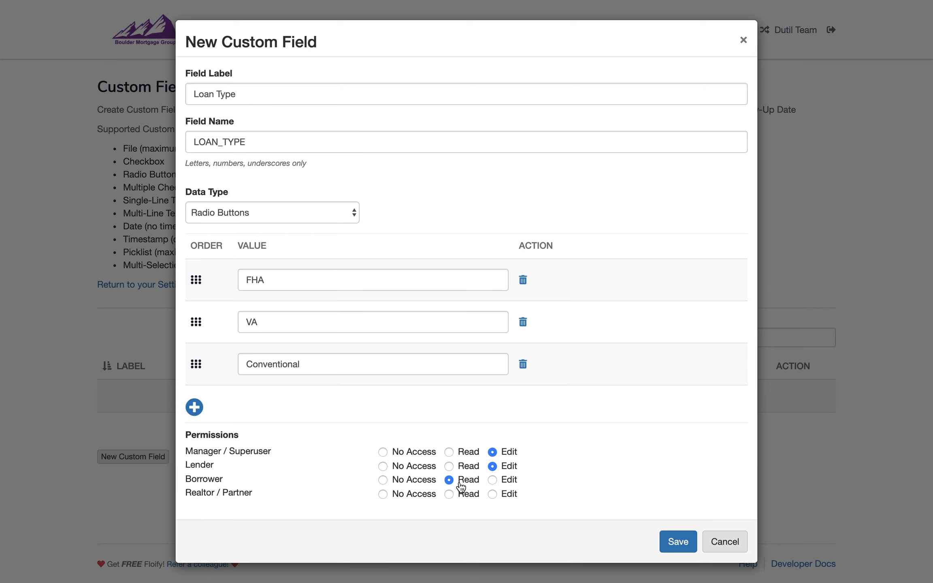
{"action": "left_click", "coordinate": [420, 501]}
{"action": "left_click", "coordinate": [672, 542]}
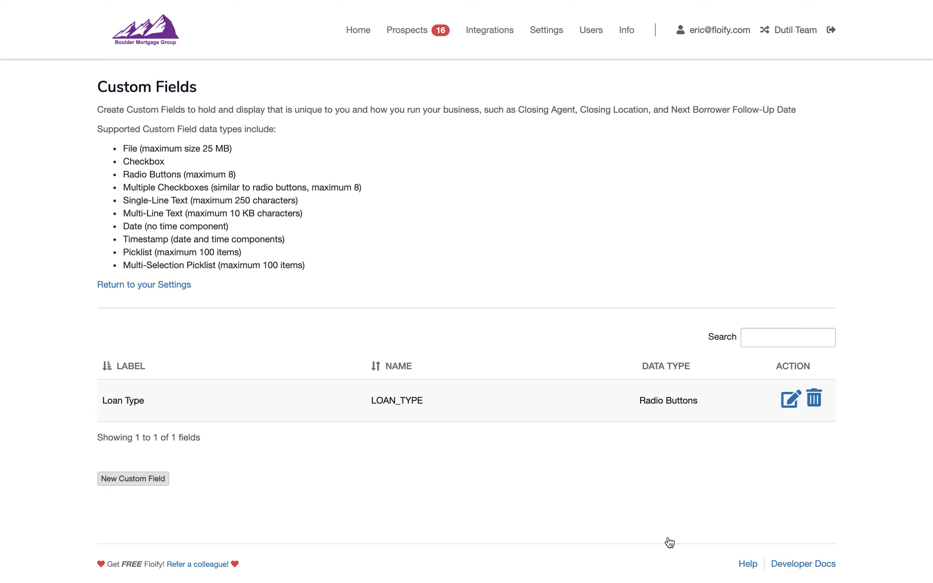
Start another custom field labelled FHA Checklist, with the name FHA_CHECKLIST and the Multiple Checkboxes data type
{"action": "left_click", "coordinate": [134, 480]}
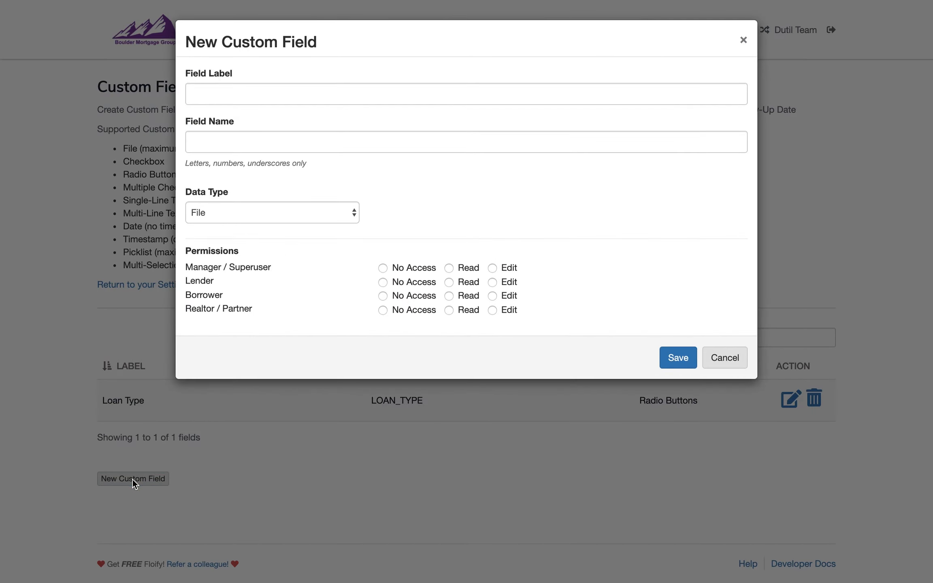
{"action": "left_click", "coordinate": [269, 98]}
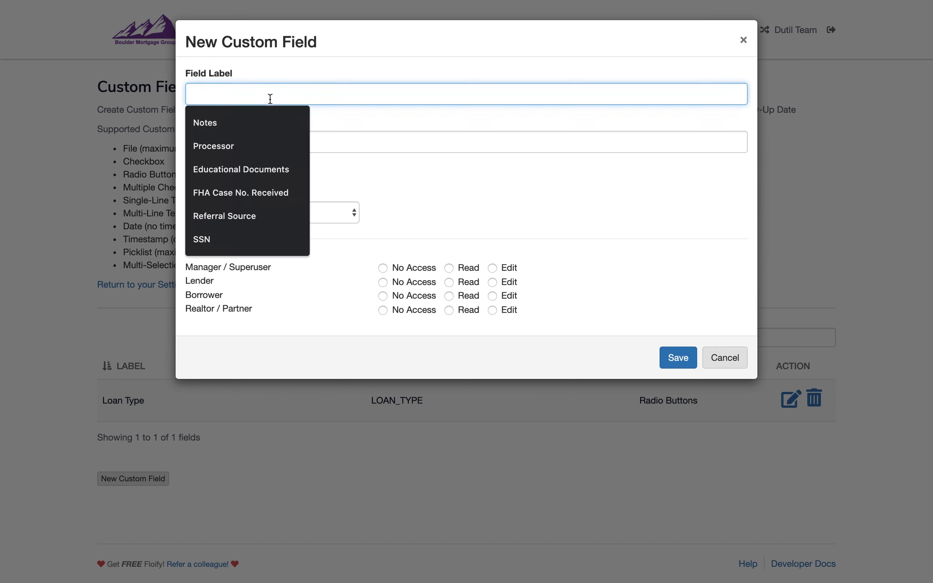
{"action": "type", "text": "FHA Chekc"}
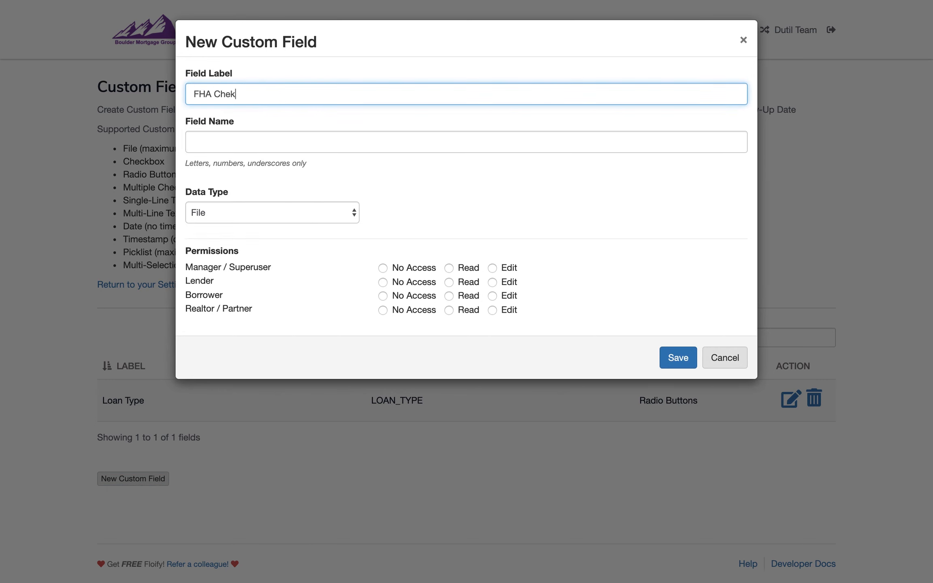
{"action": "key", "text": "BackSpace"}
{"action": "key", "text": "BackSpace"}
{"action": "type", "text": "cklist"}
{"action": "key", "text": "Tab"}
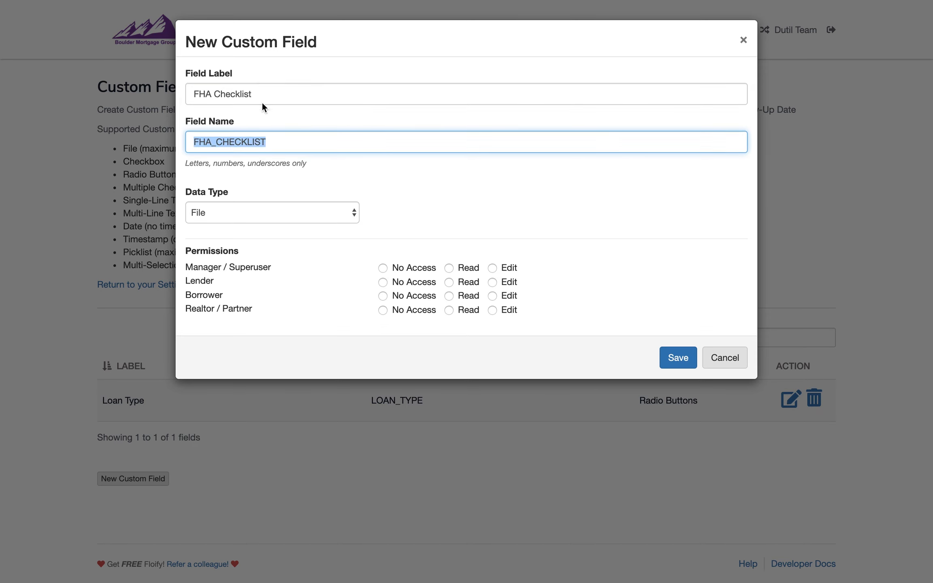
{"action": "left_click", "coordinate": [312, 209]}
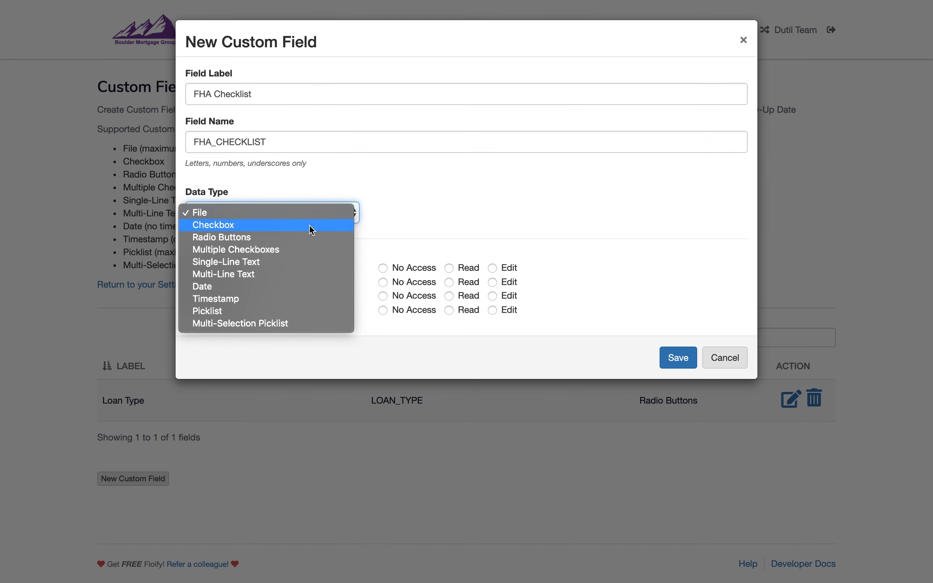
{"action": "left_click", "coordinate": [290, 250]}
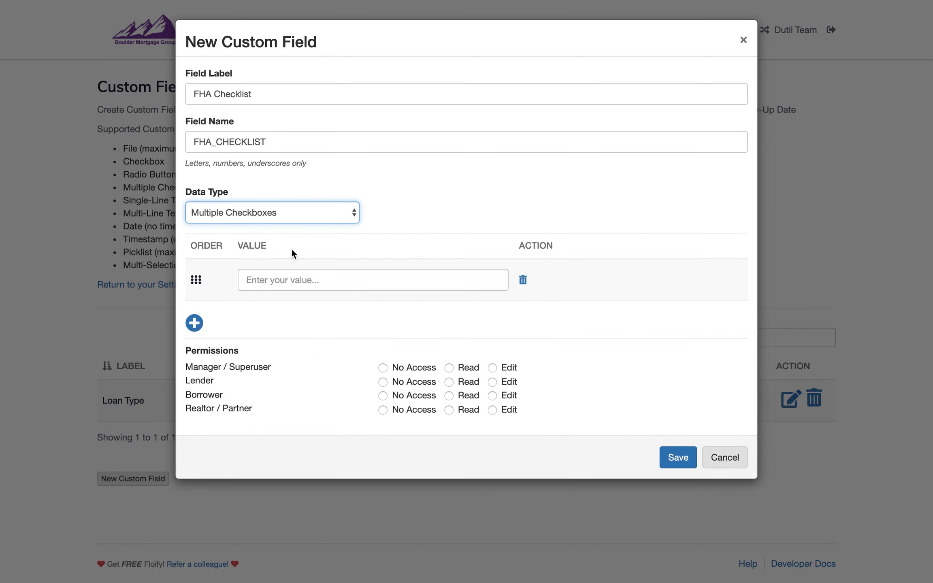
Enter Loan Application and Form HUD as the first two checkbox values of the FHA Checklist field
{"action": "left_click", "coordinate": [296, 282]}
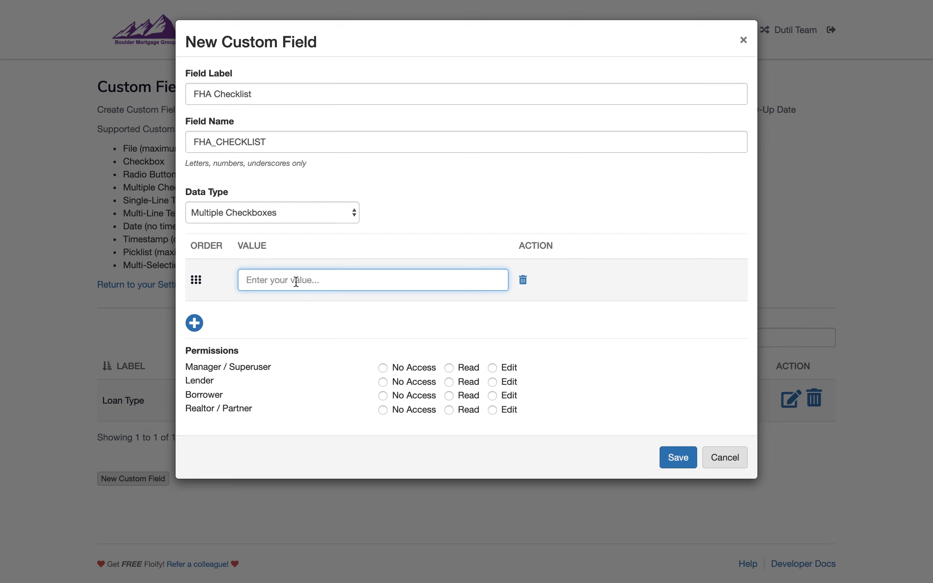
{"action": "type", "text": "Loan Application"}
{"action": "left_click", "coordinate": [195, 324]}
{"action": "left_click", "coordinate": [287, 324]}
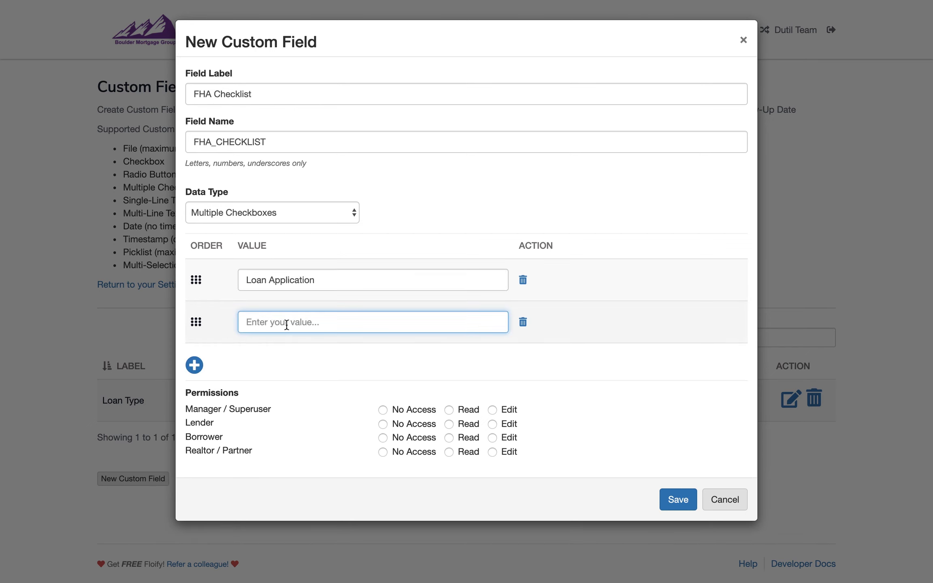
{"action": "type", "text": "Form HUD"}
Add SSN Verification and Credit Report as the third and fourth FHA Checklist values
{"action": "left_click", "coordinate": [195, 365]}
{"action": "left_click", "coordinate": [310, 370]}
{"action": "type", "text": "SSN Verification"}
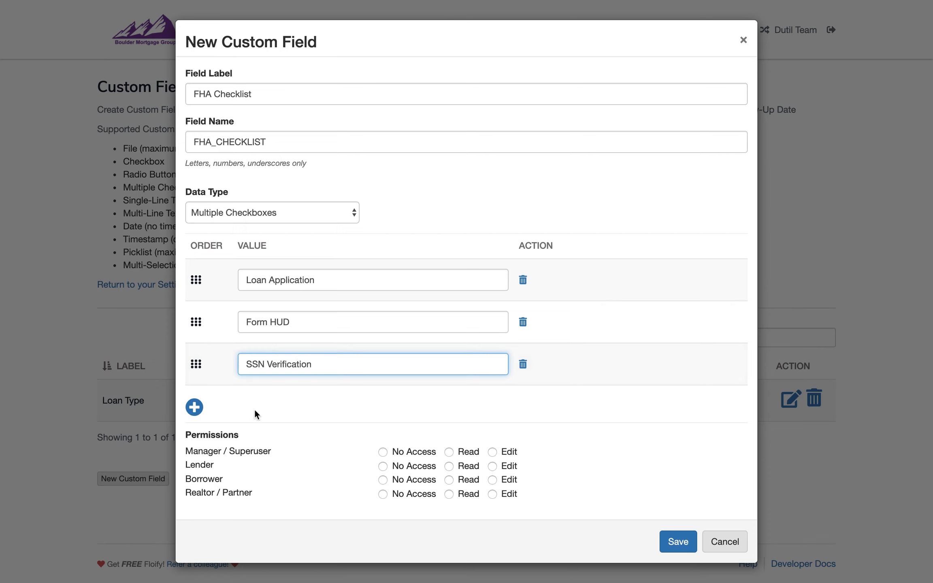
{"action": "left_click", "coordinate": [194, 407]}
{"action": "left_click", "coordinate": [312, 409]}
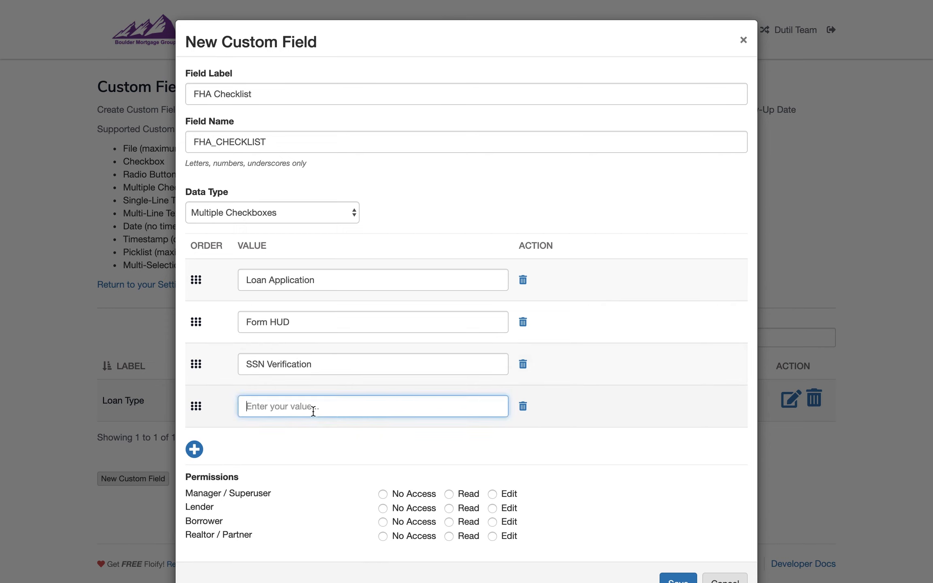
{"action": "type", "text": "Credit Report"}
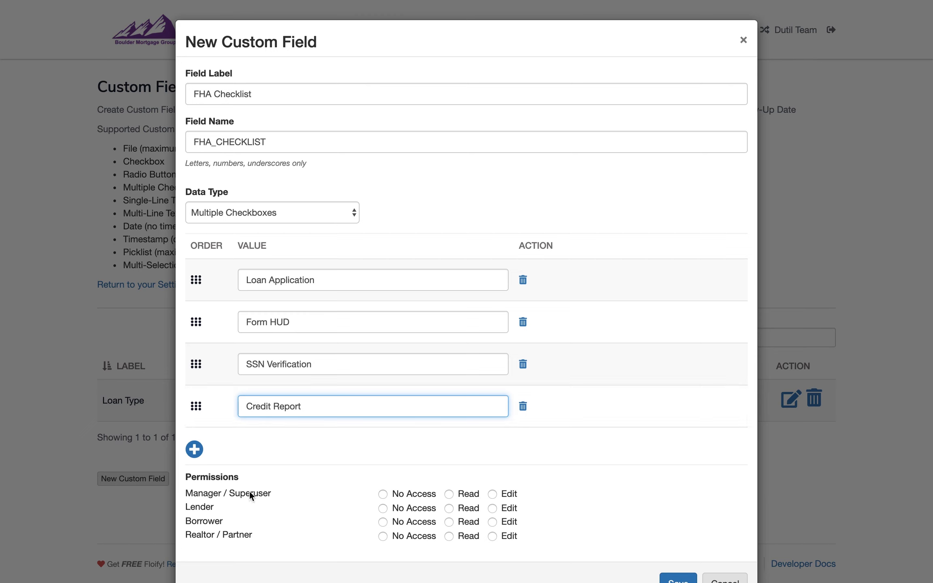
Add VOE and Tax Returns as the fifth and sixth FHA Checklist values
{"action": "left_click", "coordinate": [194, 449]}
{"action": "left_click", "coordinate": [277, 454]}
{"action": "type", "text": "VOE"}
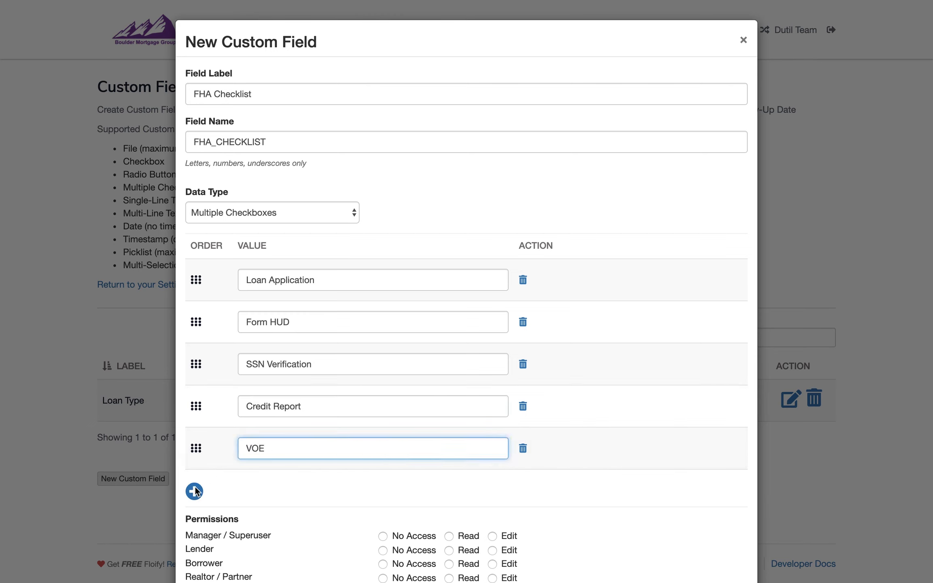
{"action": "left_click", "coordinate": [195, 487]}
{"action": "left_click", "coordinate": [262, 497]}
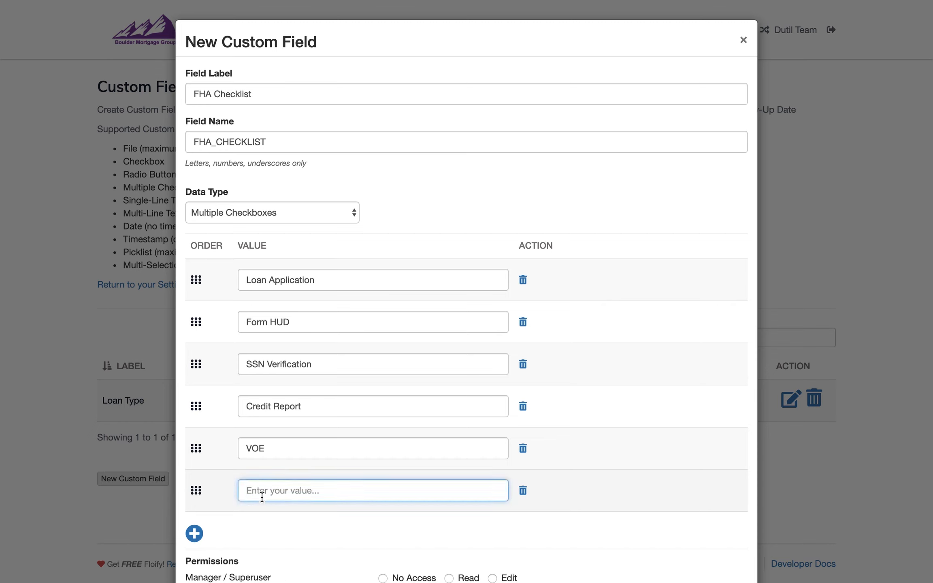
{"action": "type", "text": "Tax"}
{"action": "type", "text": "ns"}
{"action": "left_click", "coordinate": [243, 526]}
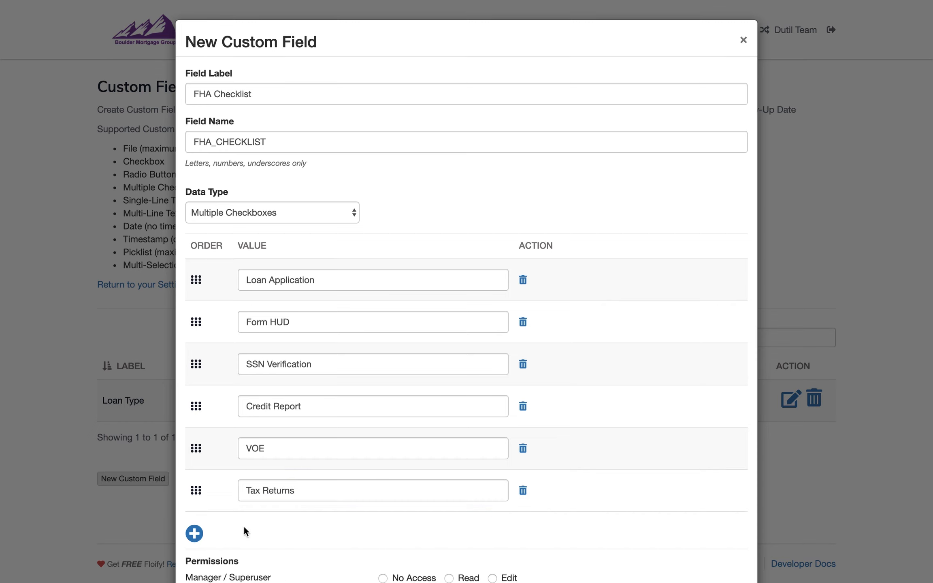
Add Sales Contract as the seventh checkbox value of the FHA Checklist field
{"action": "left_click", "coordinate": [194, 534]}
{"action": "left_click", "coordinate": [268, 530]}
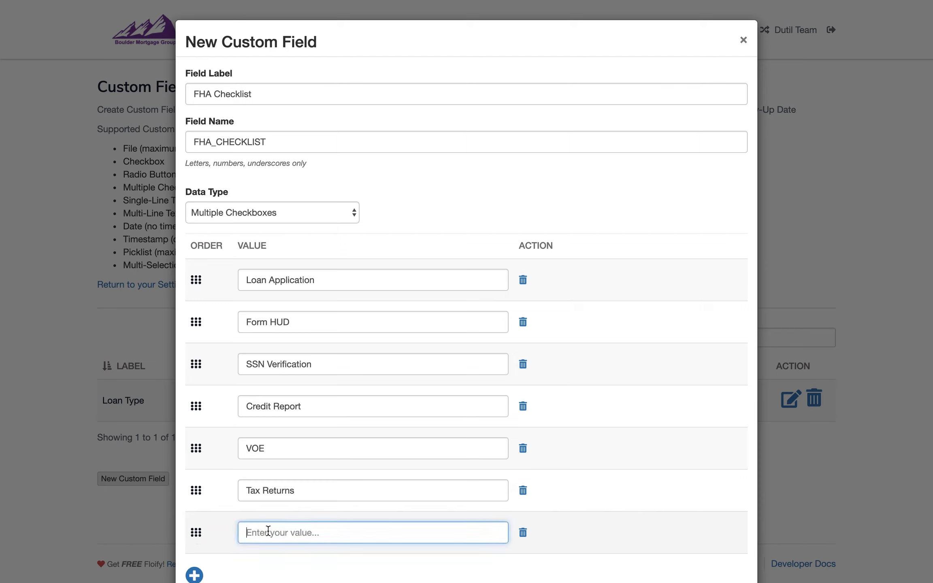
{"action": "type", "text": "Sales Contract"}
Add FHA Amendatory Clause as the eighth checkbox value of the FHA Checklist field
{"action": "scroll", "coordinate": [271, 529], "scroll_direction": "down", "scroll_amount": 5}
{"action": "left_click", "coordinate": [195, 409]}
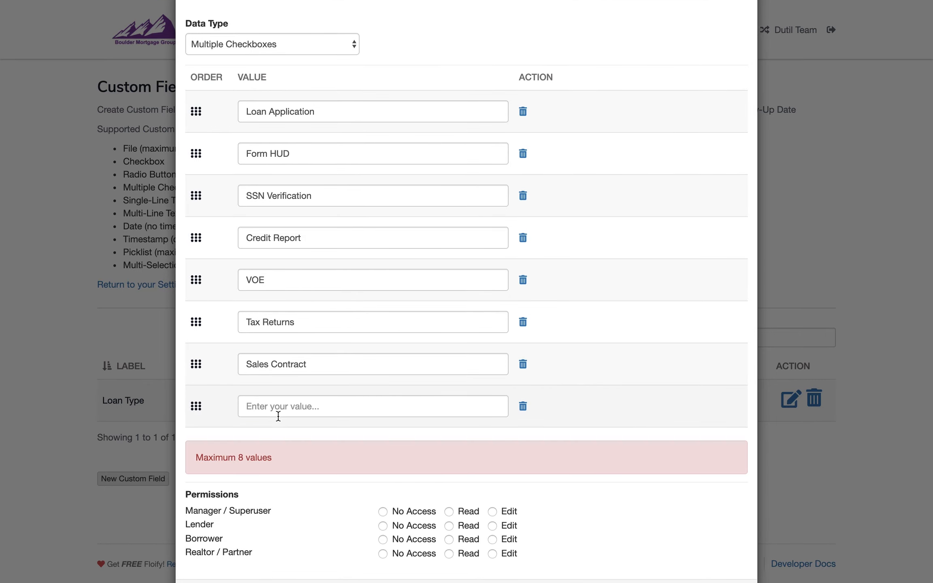
{"action": "type", "text": "FHA"}
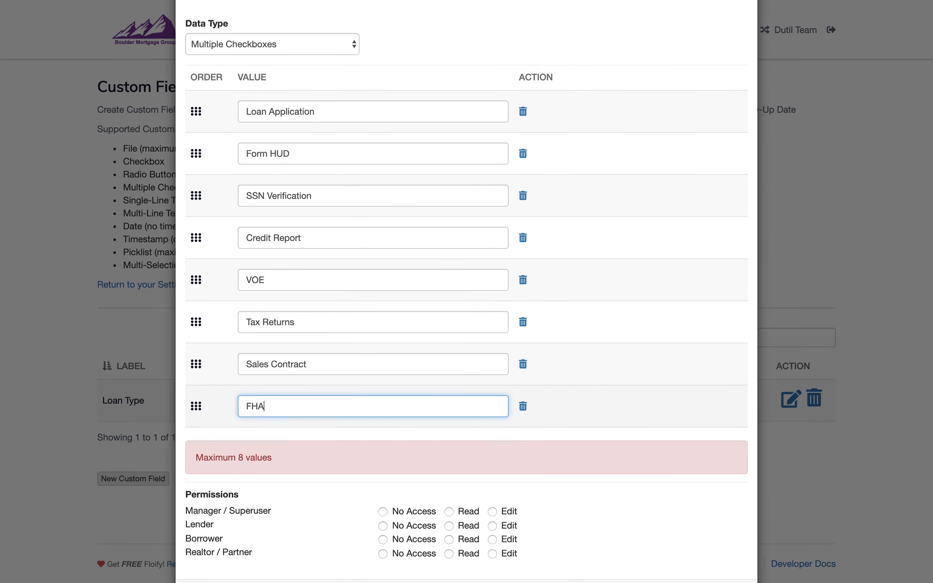
{"action": "type", "text": " Amendatory Clause"}
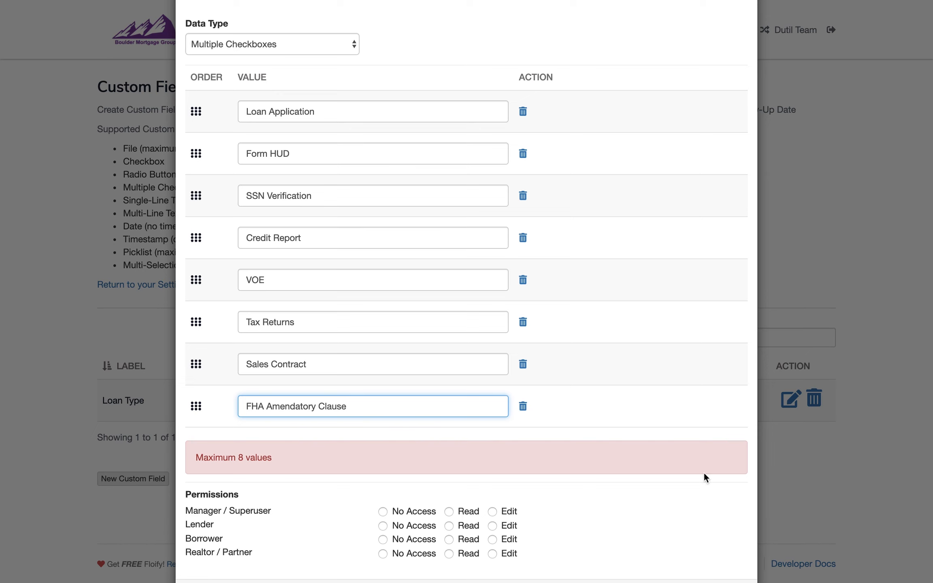
{"action": "scroll", "coordinate": [592, 483], "scroll_direction": "down", "scroll_amount": 3}
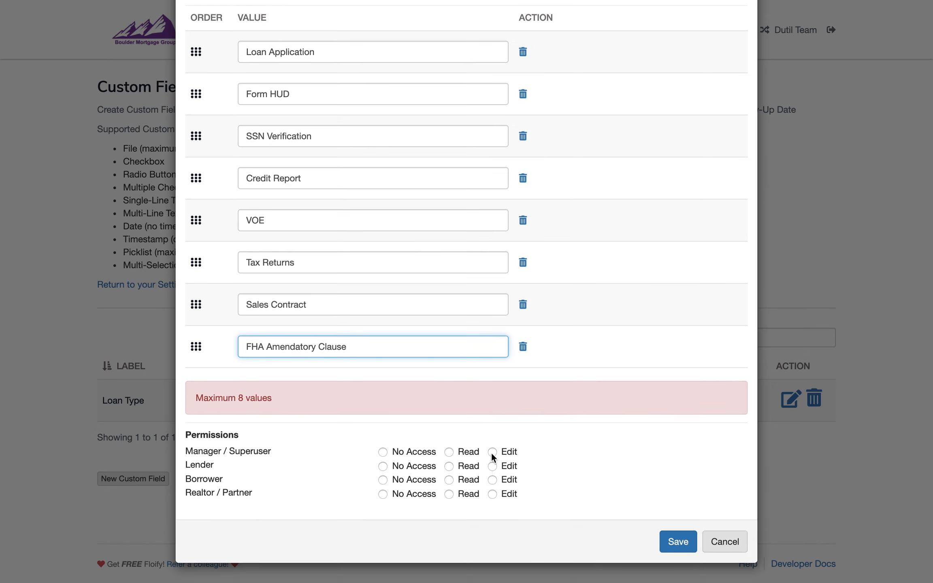
Give Manager / Superuser and Lender Edit permission, Borrower and Realtor / Partner No Access, and save the FHA Checklist field
{"action": "left_click", "coordinate": [493, 452]}
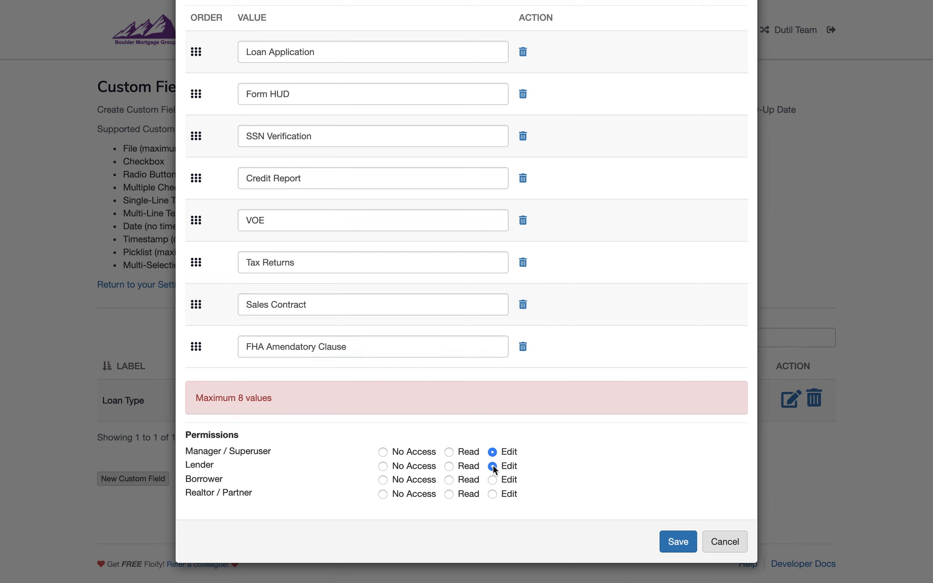
{"action": "left_click", "coordinate": [409, 481]}
{"action": "left_click", "coordinate": [410, 493]}
{"action": "left_click", "coordinate": [677, 543]}
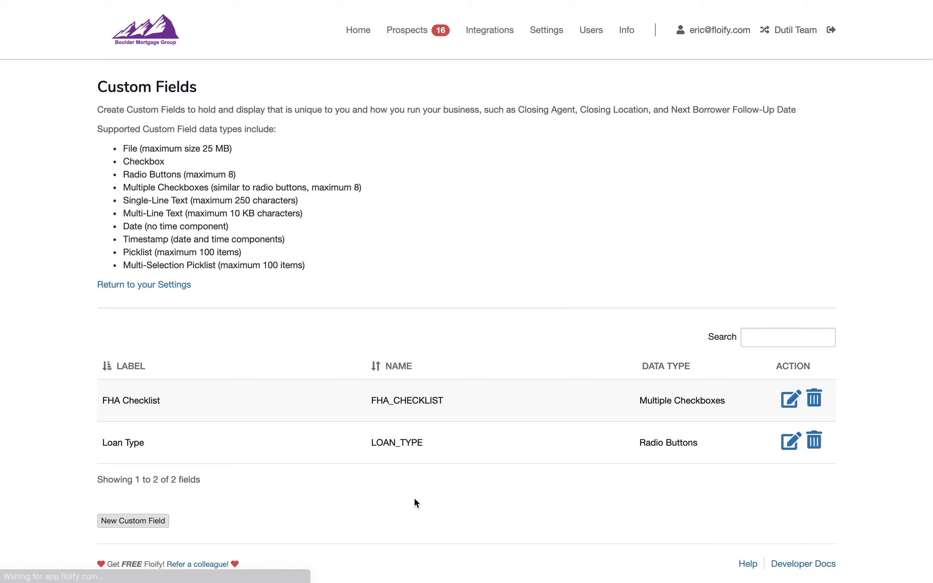
Start a new custom field labelled Educational Document, keeping File as its data type
{"action": "left_click", "coordinate": [108, 520]}
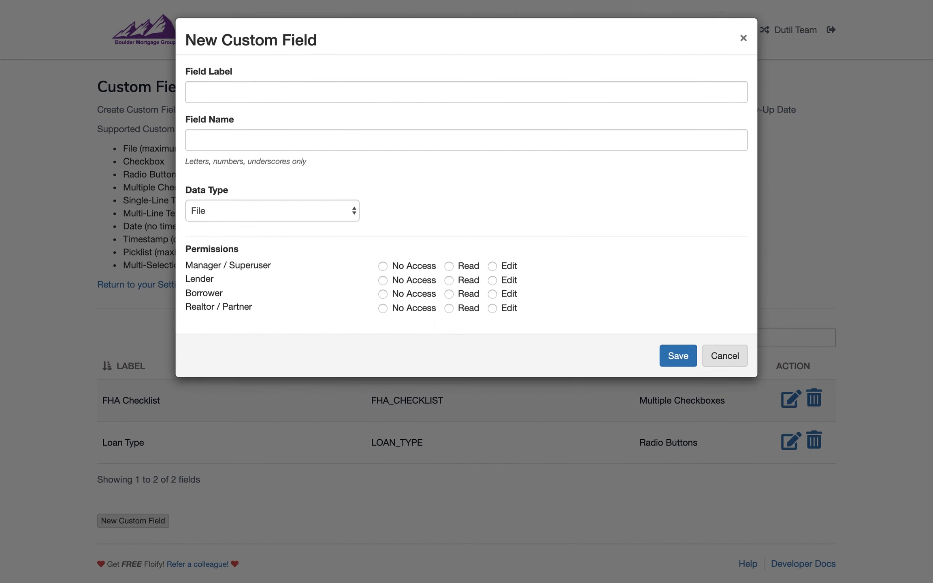
{"action": "left_click", "coordinate": [367, 92]}
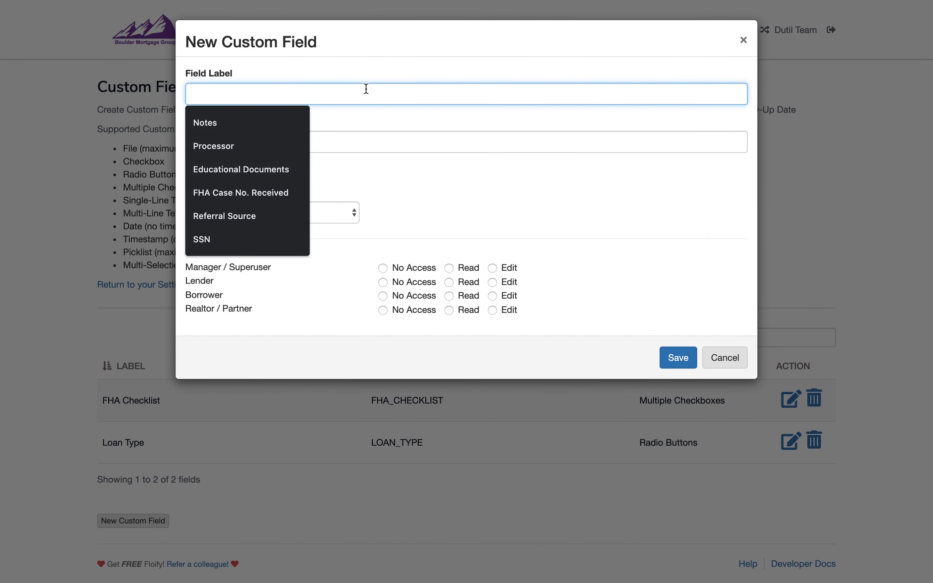
{"action": "type", "text": "Eudcat"}
{"action": "key", "text": "BackSpace"}
{"action": "key", "text": "BackSpace"}
{"action": "key", "text": "BackSpace"}
{"action": "key", "text": "BackSpace"}
{"action": "key", "text": "BackSpace"}
{"action": "type", "text": "ducation"}
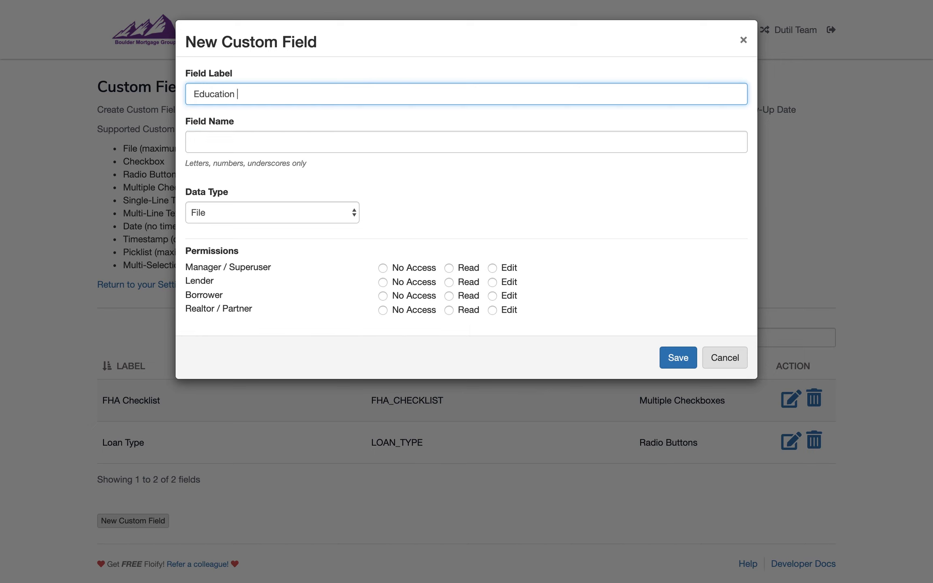
{"action": "key", "text": "BackSpace"}
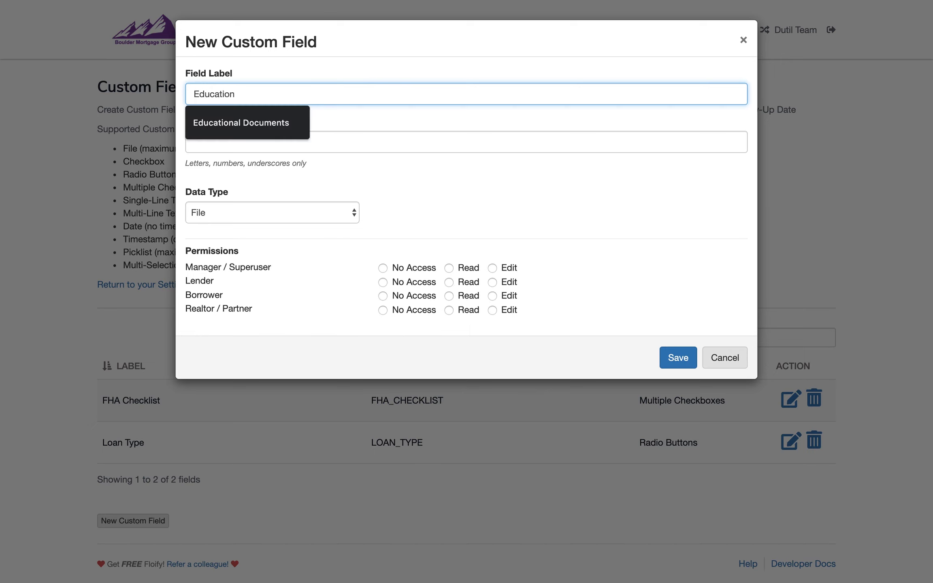
{"action": "type", "text": "al Document"}
{"action": "key", "text": "Tab"}
{"action": "key", "text": "Tab"}
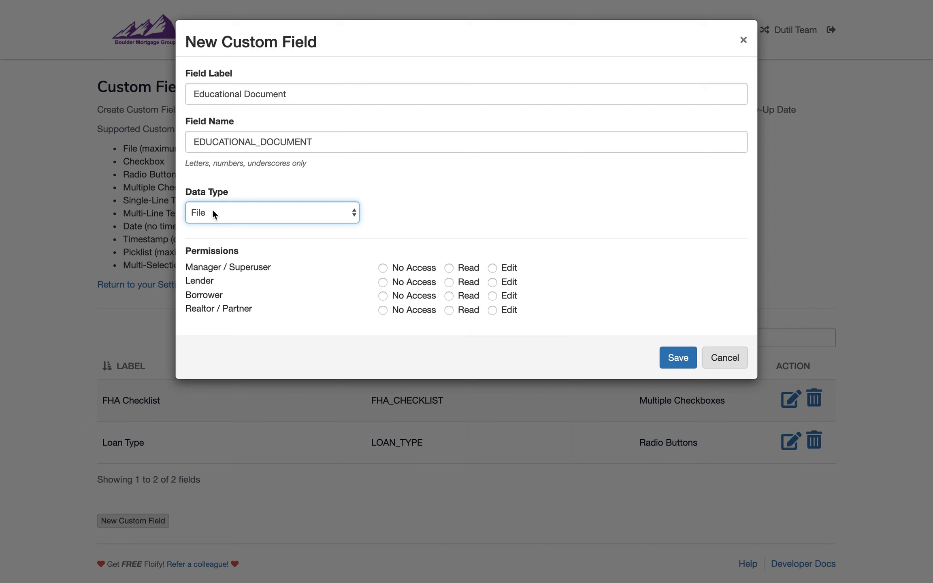
Give Manager / Superuser and Lender Edit permission, Borrower and Realtor / Partner Read, and save the Educational Document field
{"action": "left_click", "coordinate": [492, 268]}
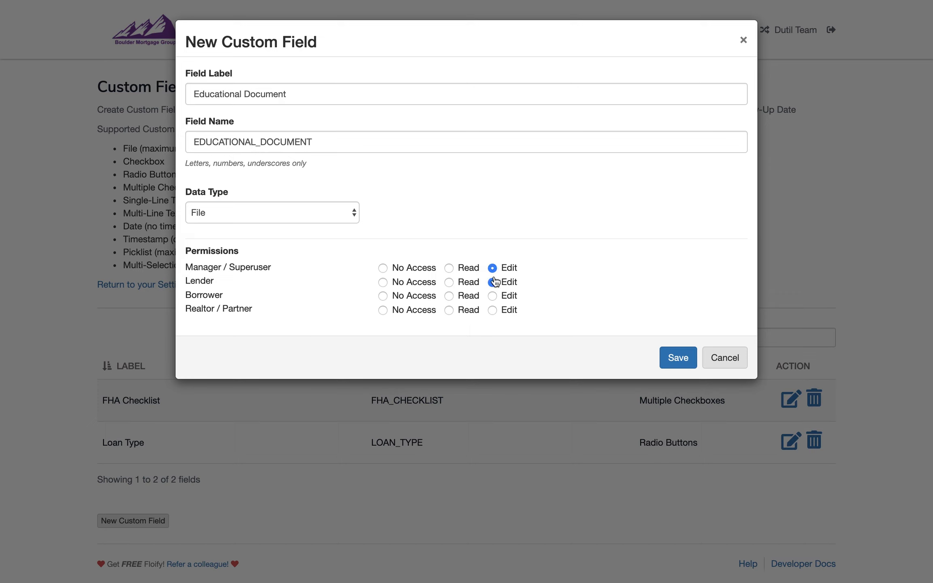
{"action": "left_click", "coordinate": [466, 303]}
{"action": "left_click", "coordinate": [461, 315]}
{"action": "left_click", "coordinate": [673, 358]}
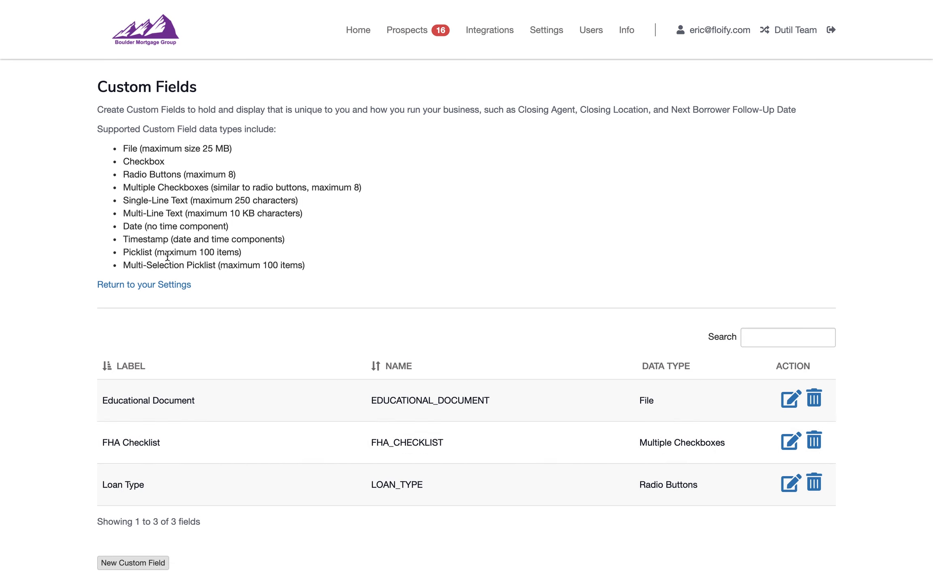
Go to the Layouts settings and create a layout named Loan Type
{"action": "left_click", "coordinate": [156, 288]}
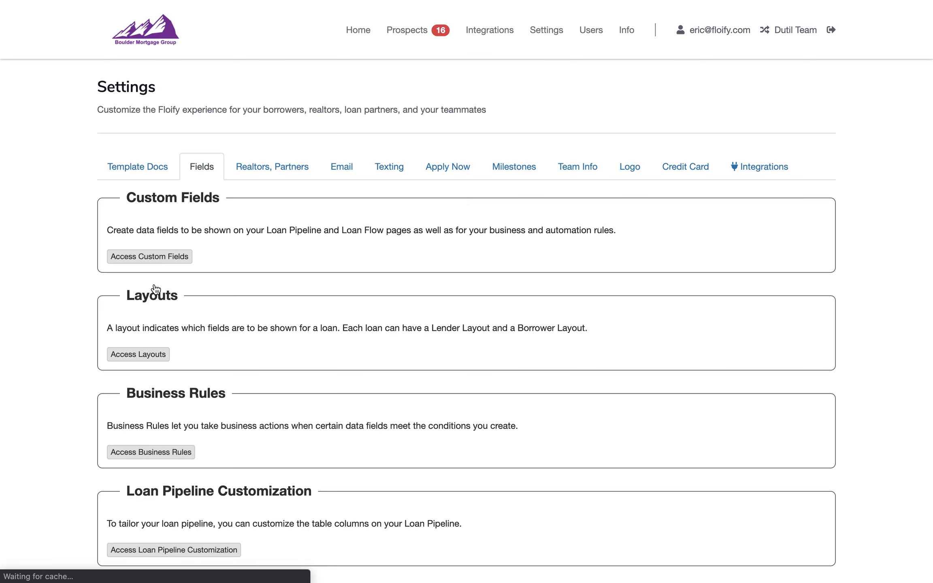
{"action": "left_click", "coordinate": [156, 355]}
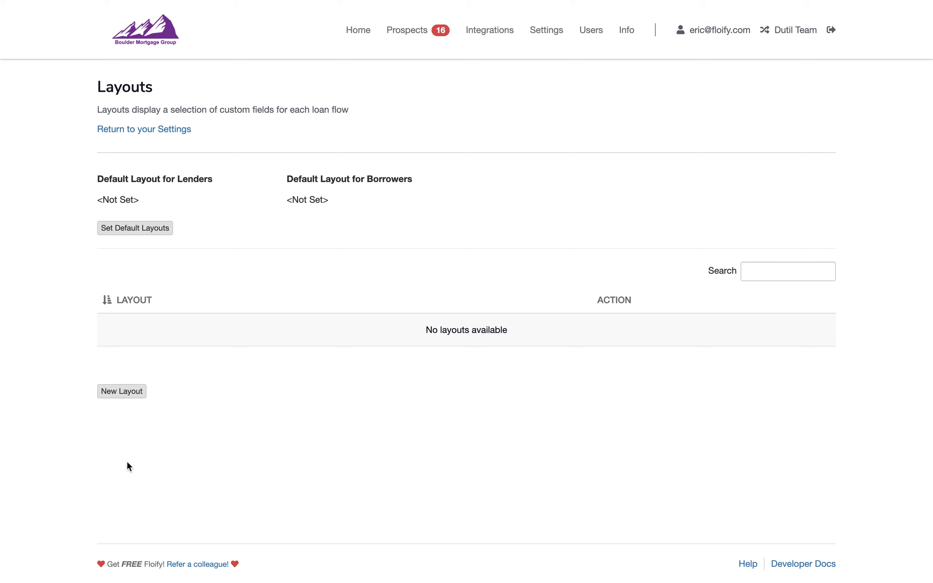
{"action": "left_click", "coordinate": [117, 386]}
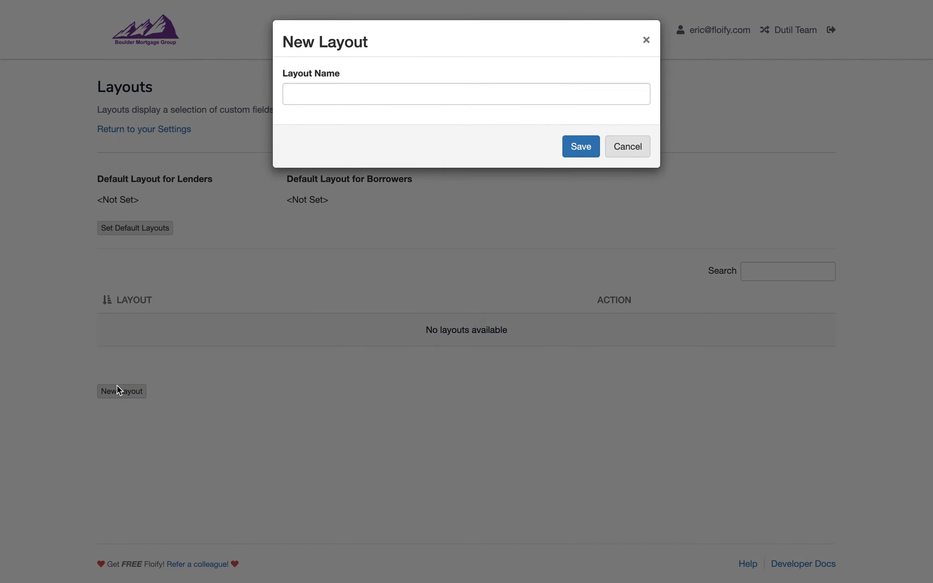
{"action": "left_click", "coordinate": [418, 96]}
{"action": "type", "text": "Loan Type"}
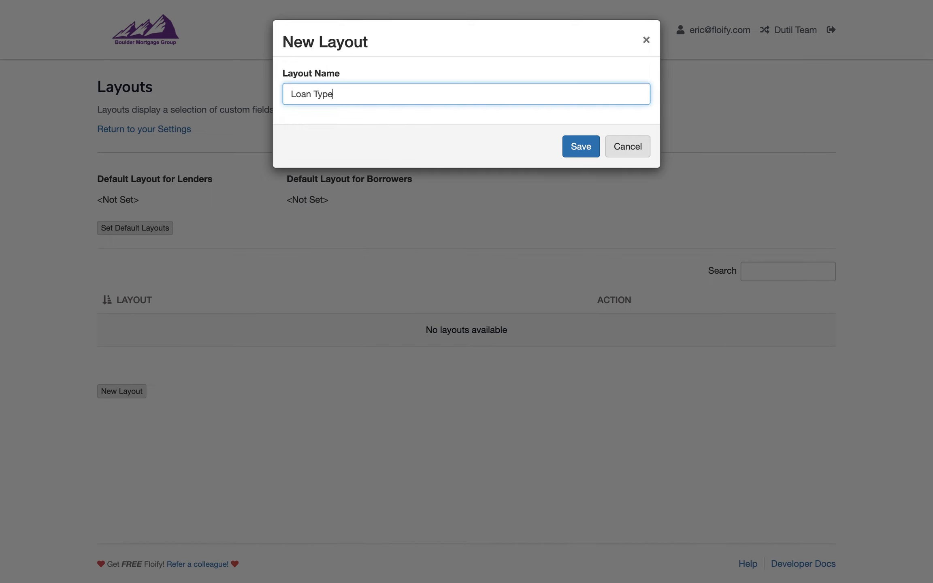
{"action": "left_click", "coordinate": [577, 146]}
{"action": "left_click", "coordinate": [577, 147]}
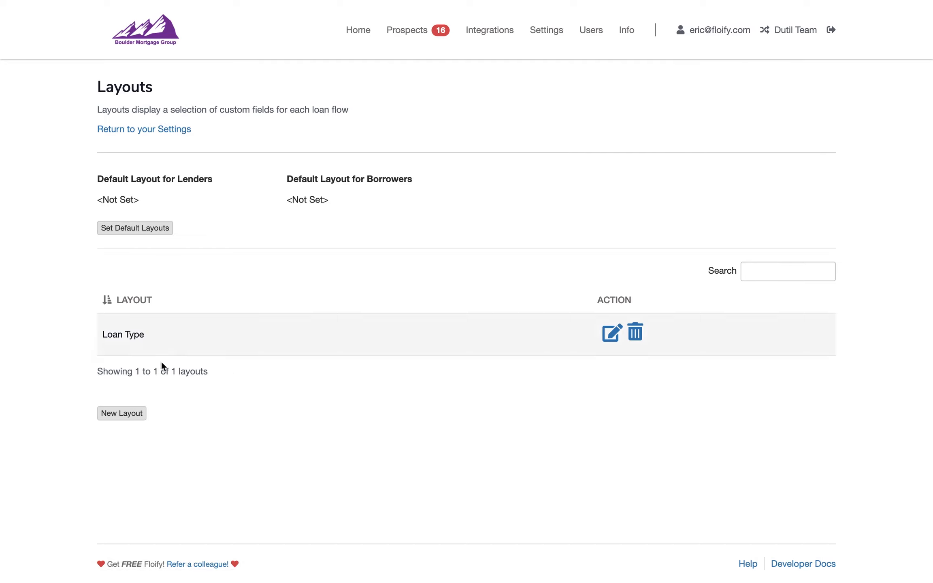
Create a second layout named FHA Loan
{"action": "left_click", "coordinate": [129, 414]}
{"action": "left_click", "coordinate": [324, 98]}
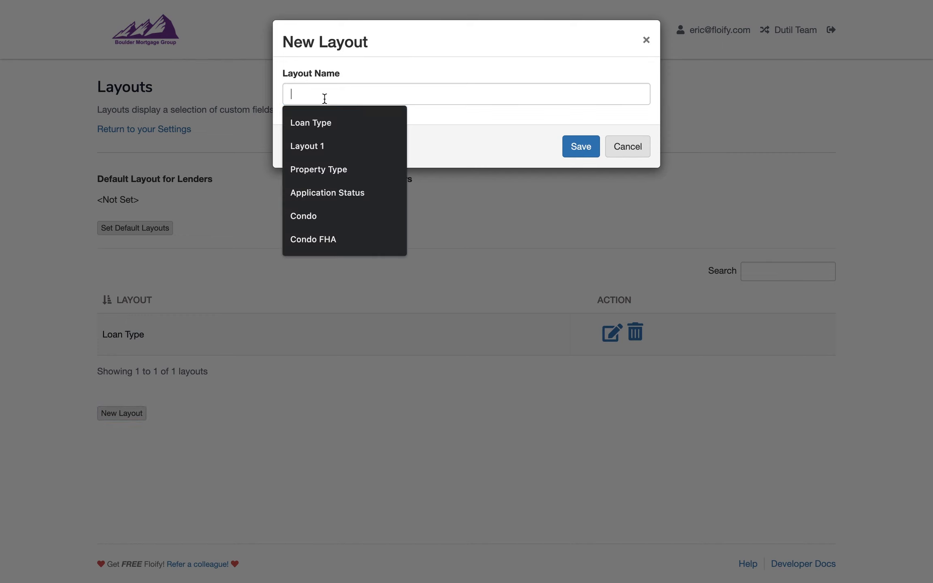
{"action": "type", "text": "FHA Loan"}
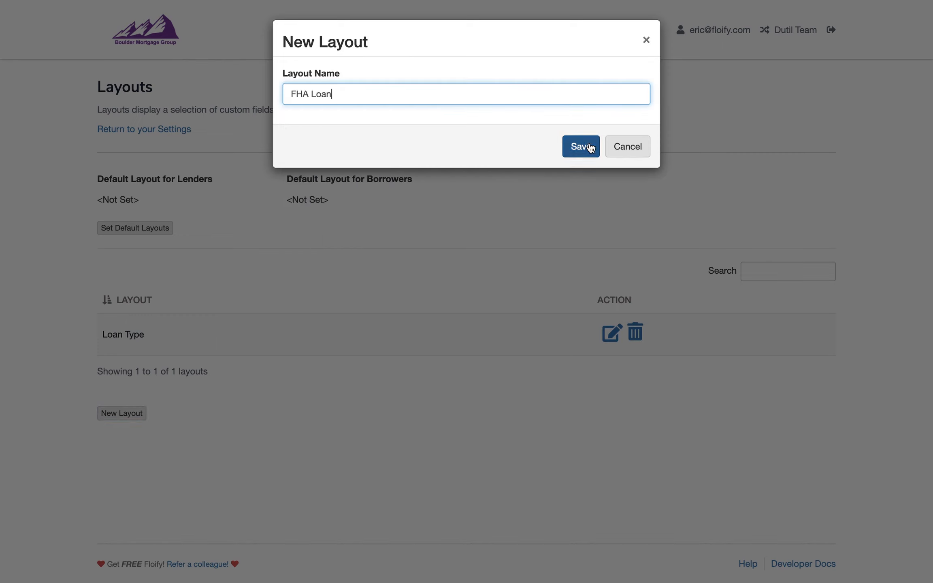
{"action": "left_click", "coordinate": [590, 147]}
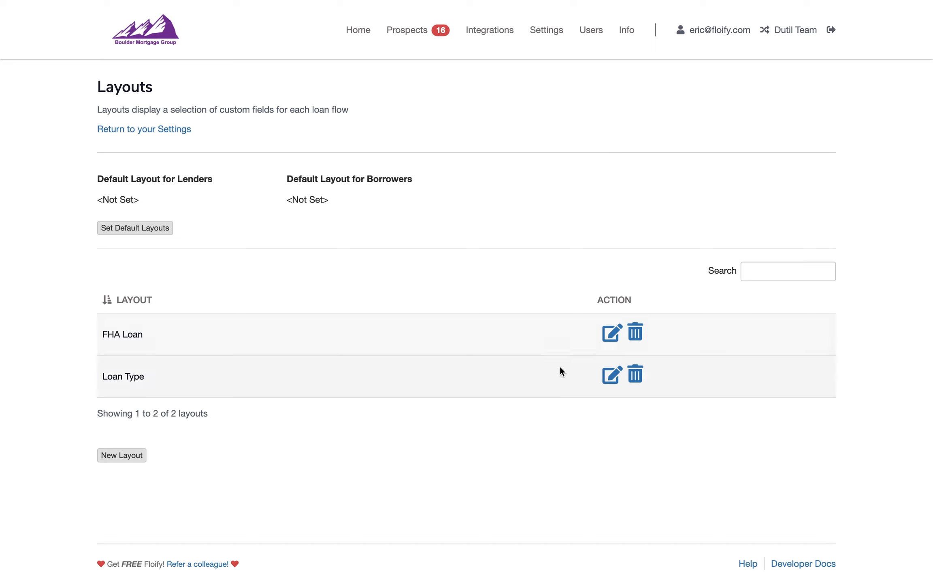
Add the FHA Checklist and Educational Document fields to the FHA Loan layout and save it
{"action": "left_click", "coordinate": [612, 335]}
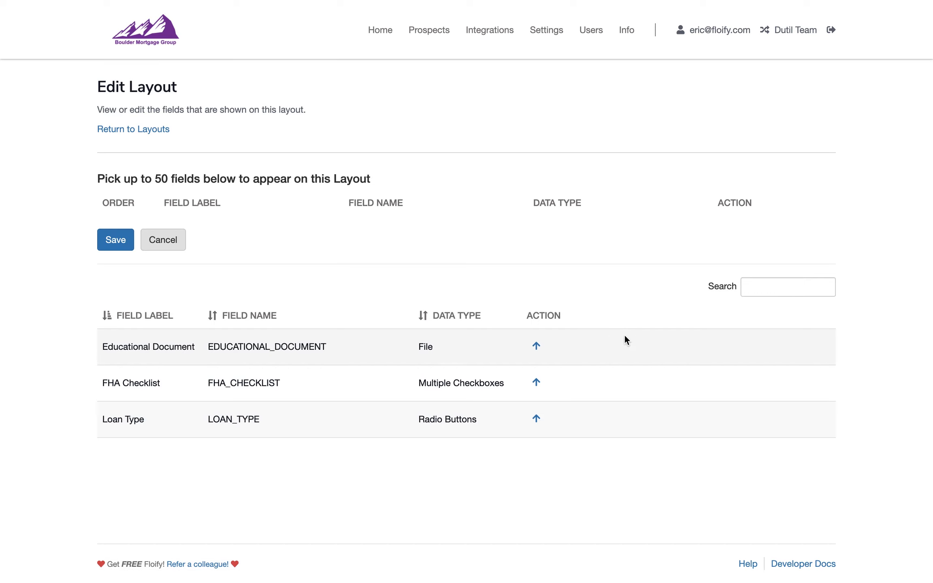
{"action": "left_click", "coordinate": [537, 384]}
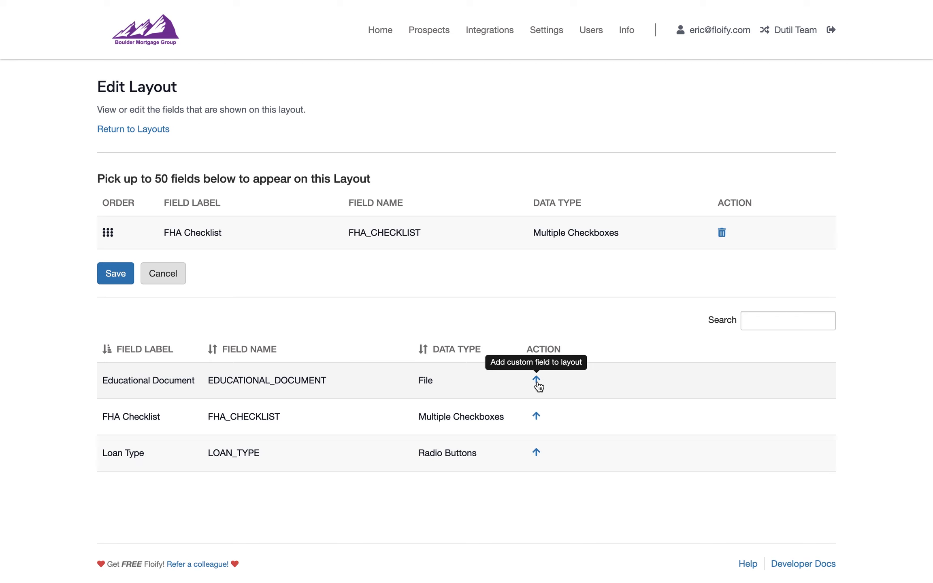
{"action": "left_click", "coordinate": [537, 383]}
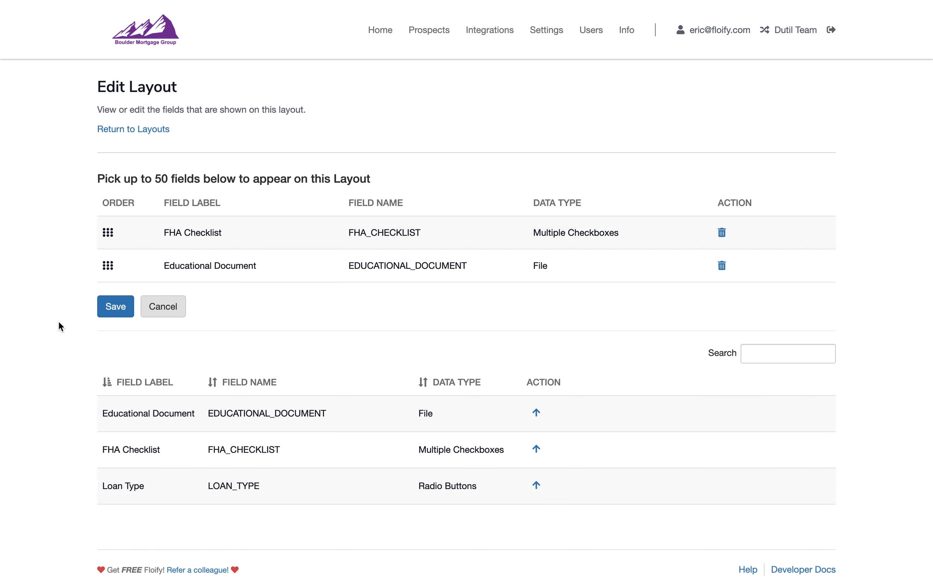
{"action": "left_click", "coordinate": [116, 313]}
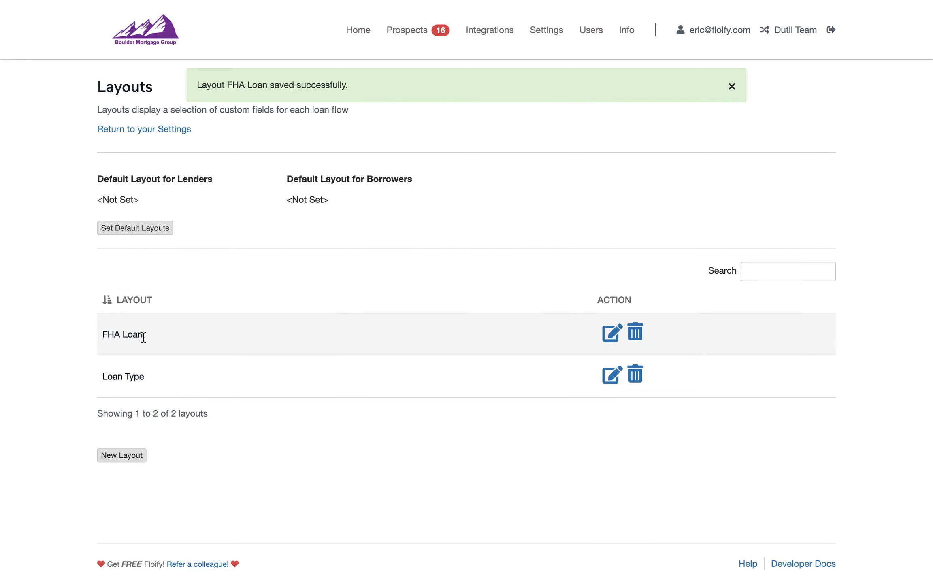
Add the Loan Type field to the Loan Type layout and save it
{"action": "left_click", "coordinate": [607, 383]}
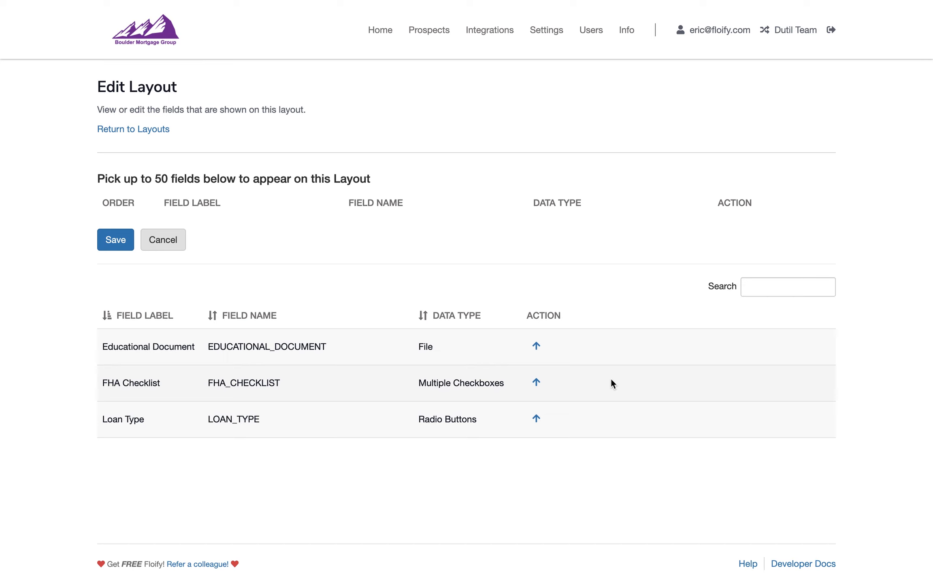
{"action": "left_click", "coordinate": [536, 420]}
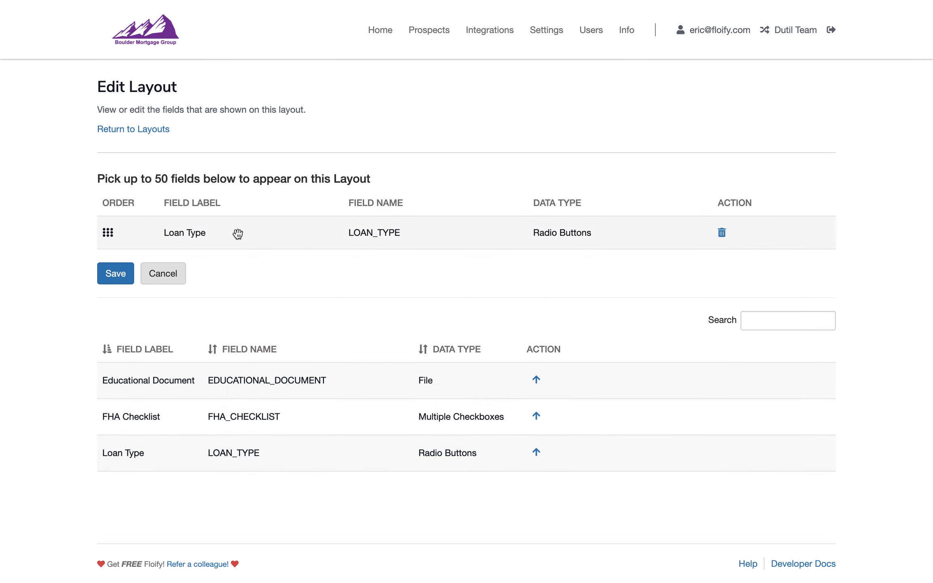
{"action": "left_click", "coordinate": [122, 276]}
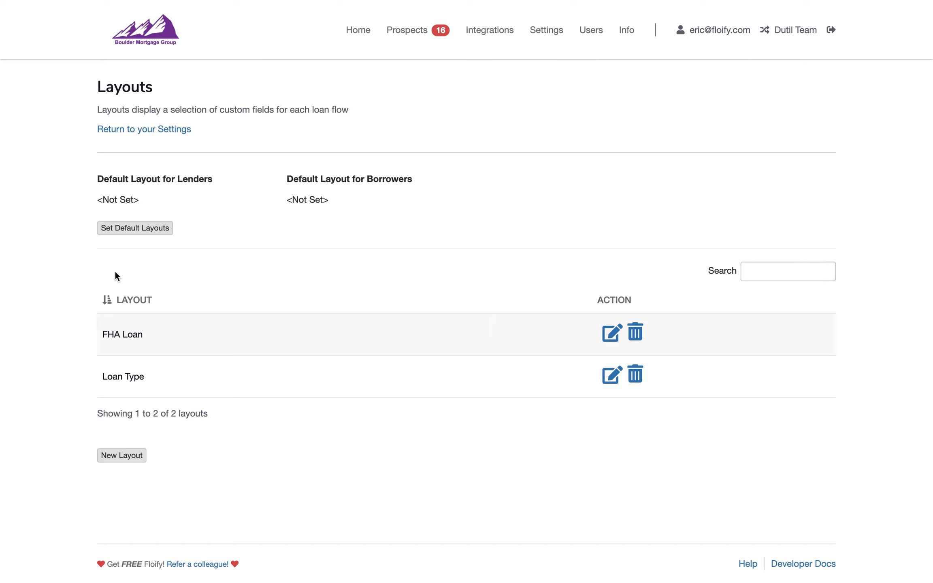
Set Loan Type as the default layout for lenders and save the layout defaults
{"action": "left_click", "coordinate": [130, 230]}
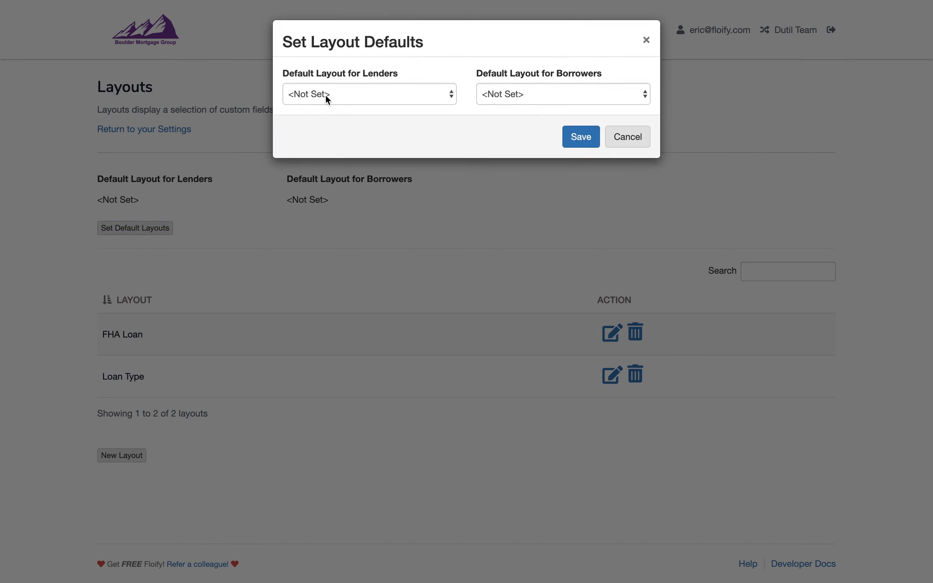
{"action": "left_click", "coordinate": [325, 97]}
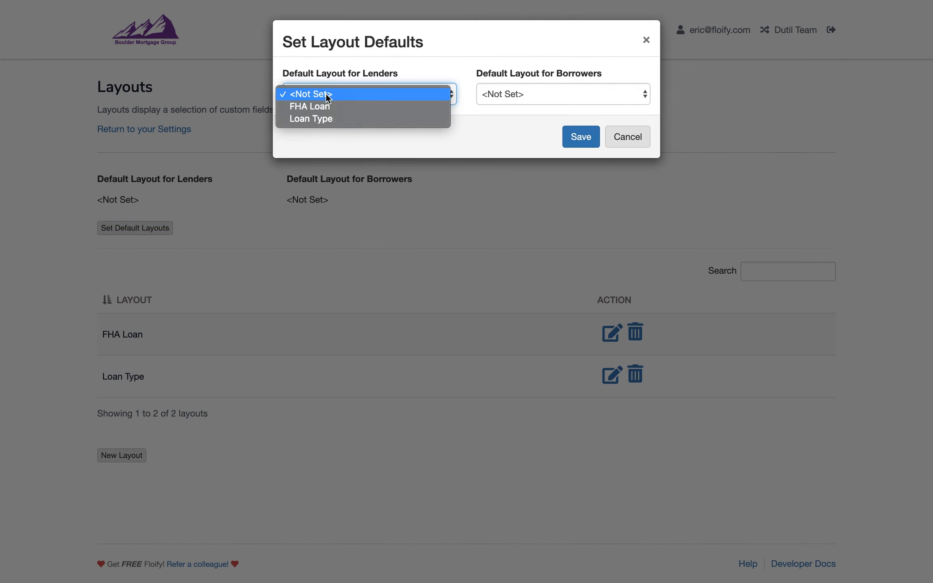
{"action": "left_click", "coordinate": [330, 118]}
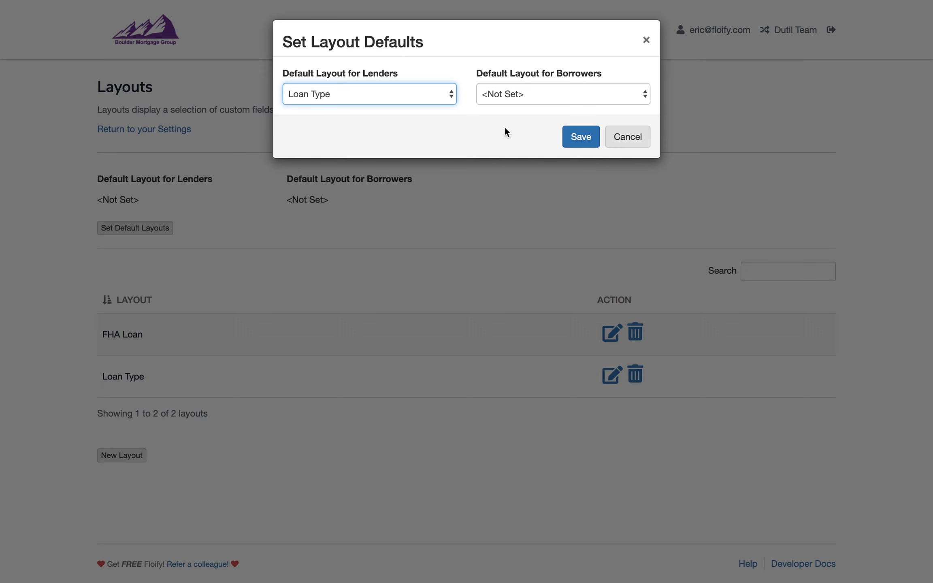
{"action": "left_click", "coordinate": [590, 137]}
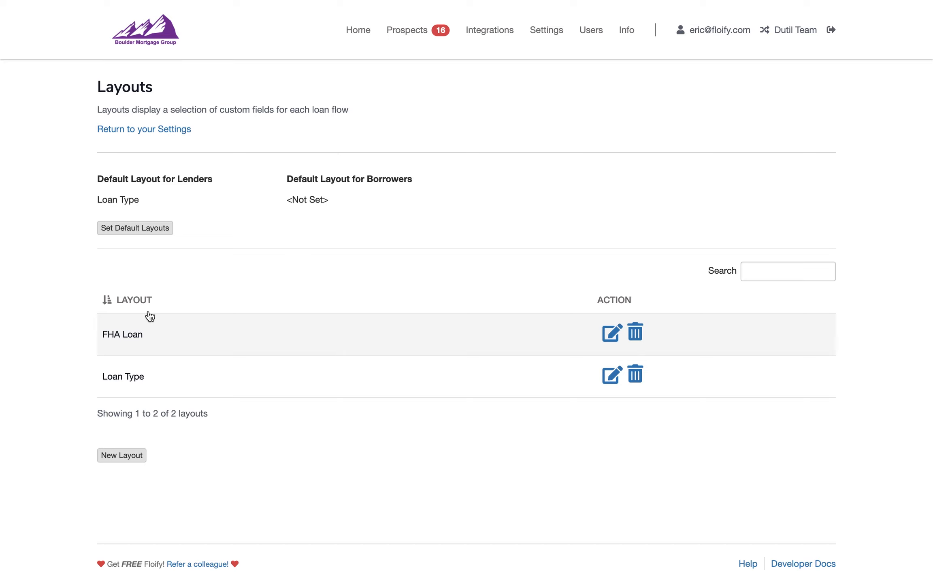
Go to the Business Rules settings and start a new business rule named FHA Loan
{"action": "left_click", "coordinate": [126, 130]}
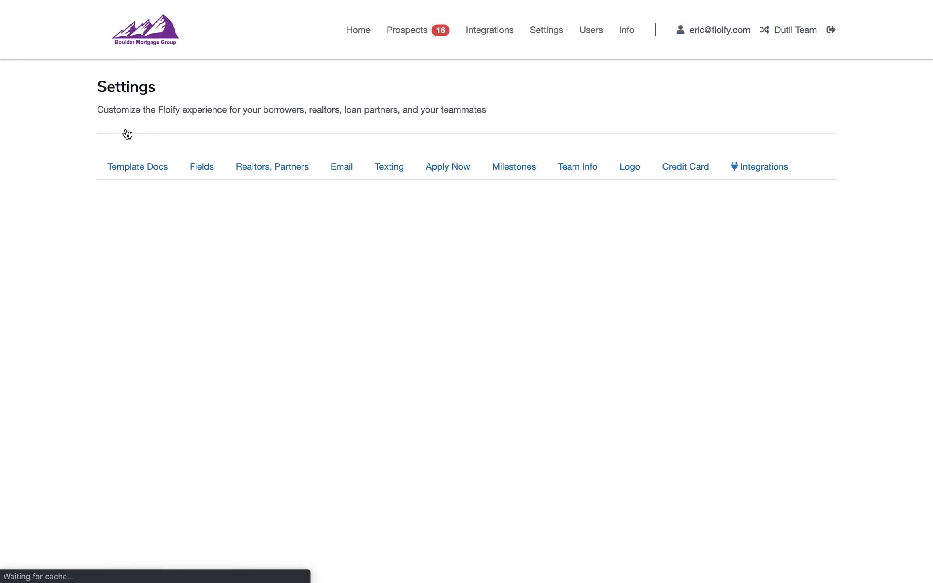
{"action": "left_click", "coordinate": [144, 452]}
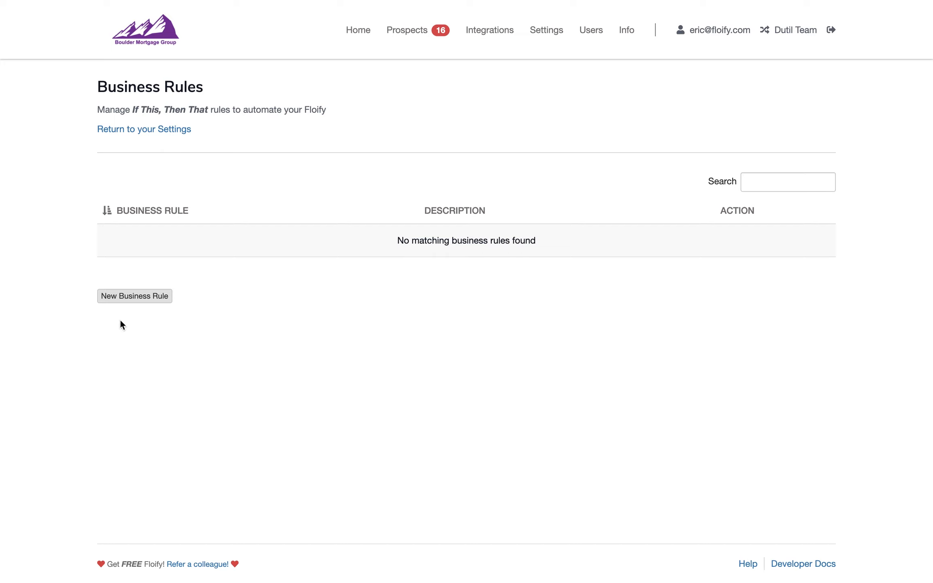
{"action": "left_click", "coordinate": [114, 297]}
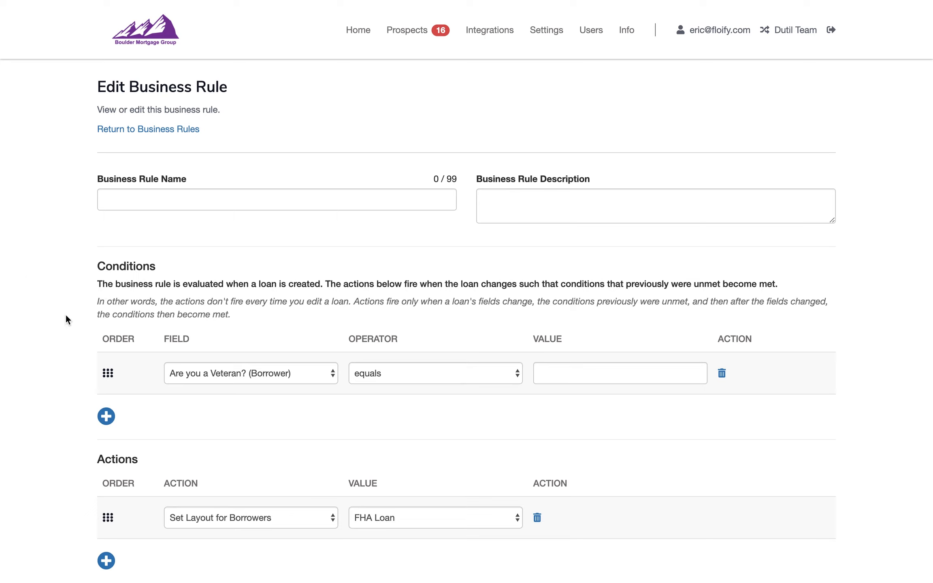
{"action": "left_click", "coordinate": [201, 198]}
{"action": "type", "text": "F"}
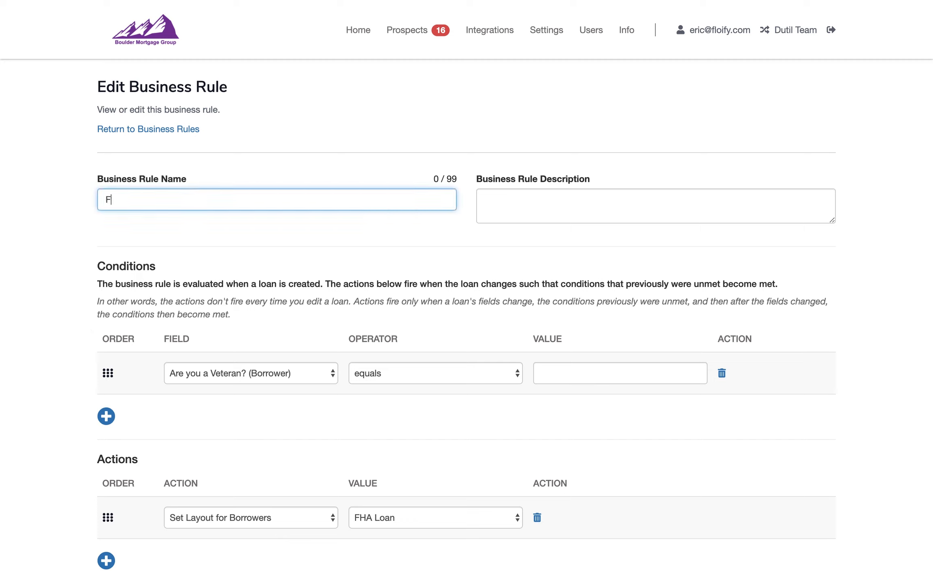
{"action": "type", "text": "HA Loan"}
{"action": "key", "text": "Tab"}
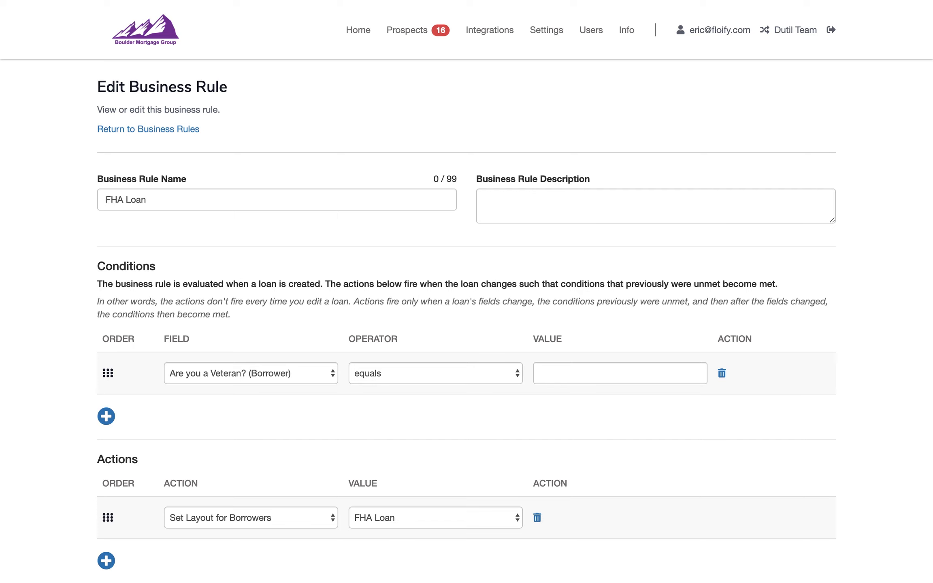
Set the business rule description to "if loan type is FHA loan, change borrower and lender layout to FHA Loan"
{"action": "left_click", "coordinate": [594, 214]}
{"action": "type", "text": "If loan type is FHA loan, change borrower and lender layout to FHA Loan"}
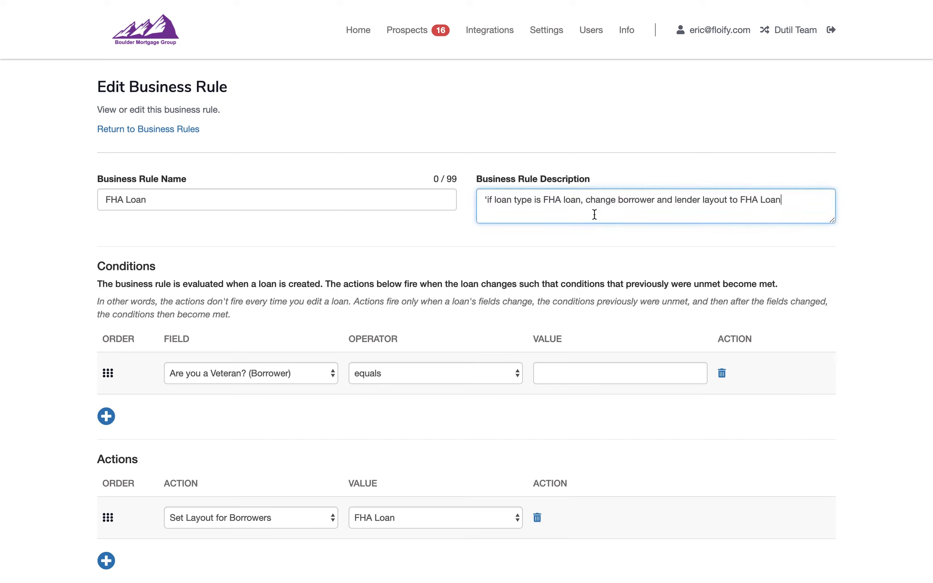
{"action": "left_click", "coordinate": [487, 198]}
{"action": "key", "text": "BackSpace"}
{"action": "type", "text": "i"}
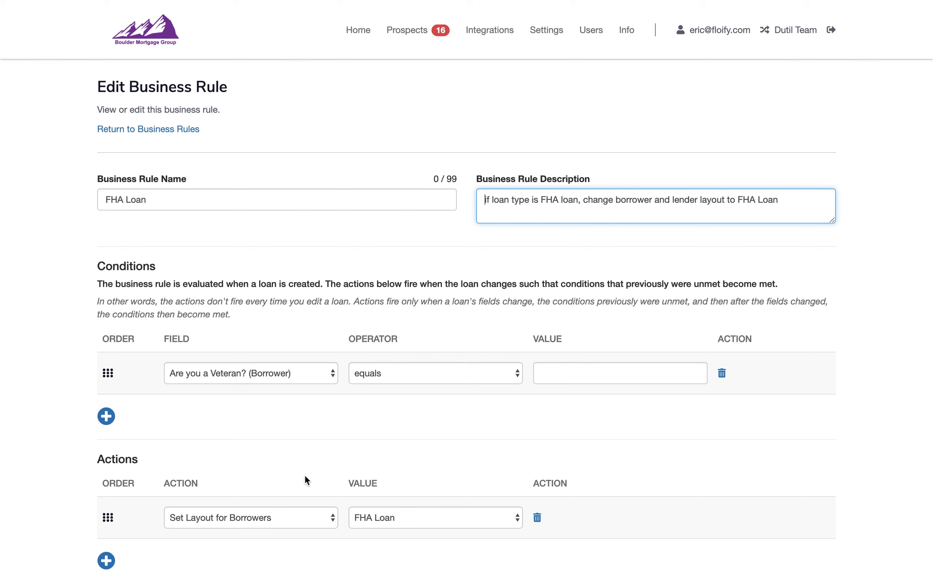
Set the rule's condition to Loan Type equals FHA and add an action that sets the lender layout to FHA Loan
{"action": "left_click", "coordinate": [285, 373]}
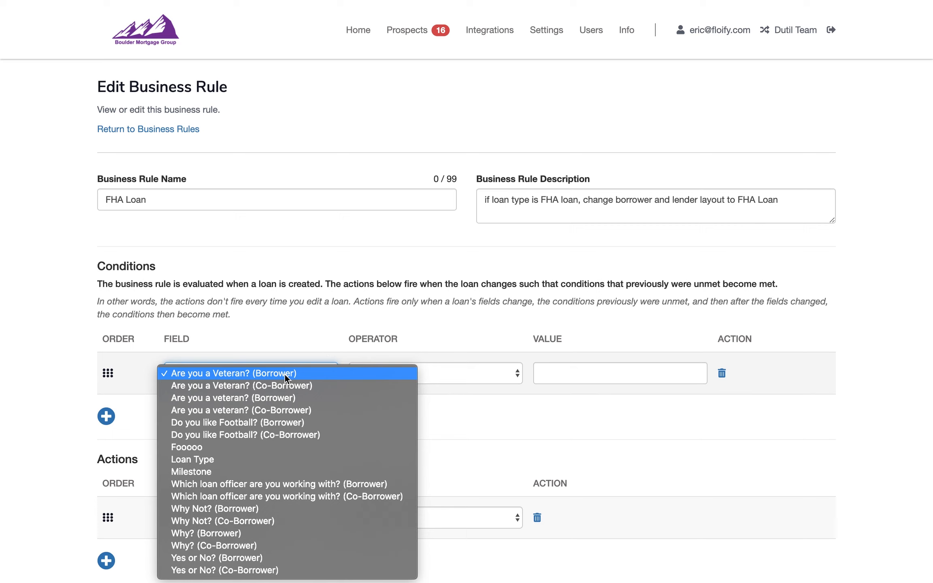
{"action": "left_click", "coordinate": [279, 460]}
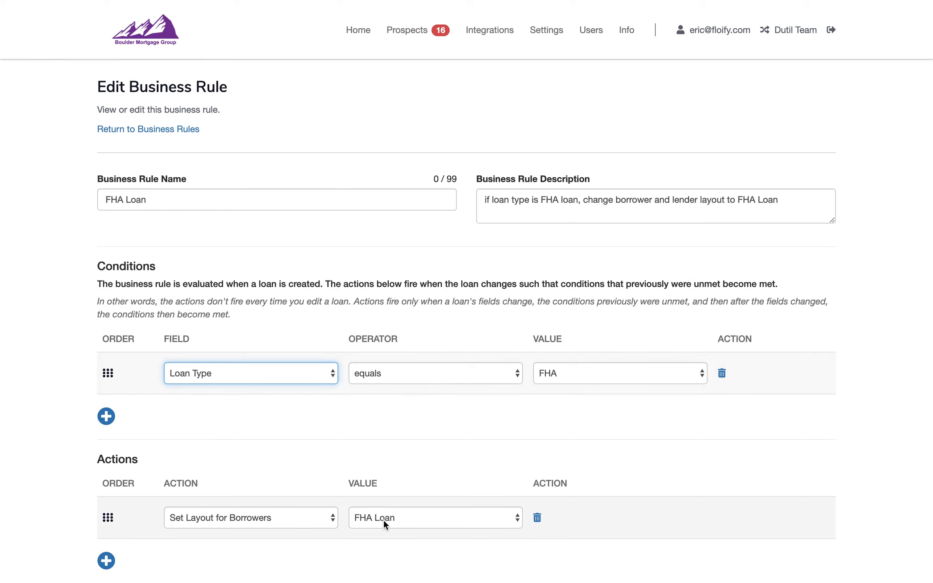
{"action": "scroll", "coordinate": [353, 463], "scroll_direction": "down", "scroll_amount": 3}
{"action": "left_click", "coordinate": [108, 474]}
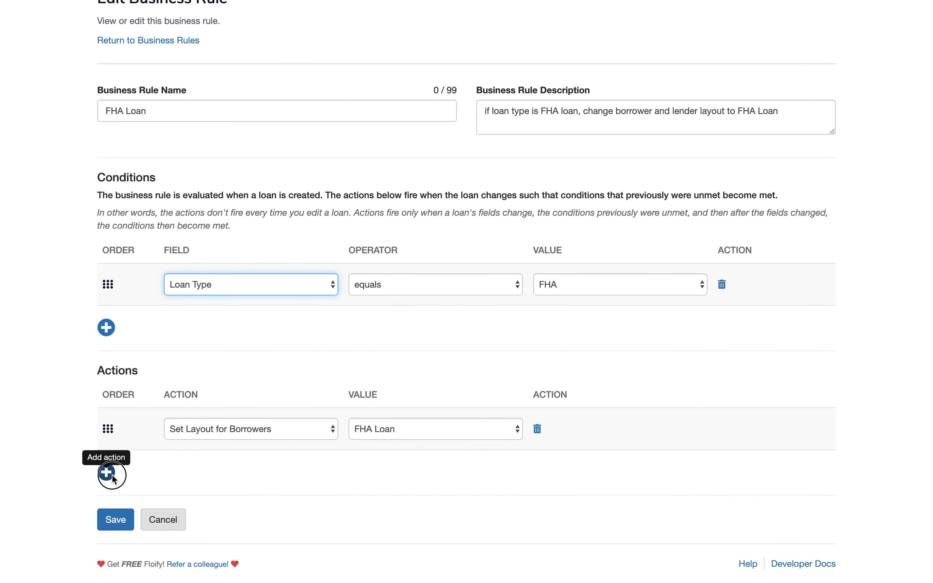
{"action": "left_click", "coordinate": [211, 476]}
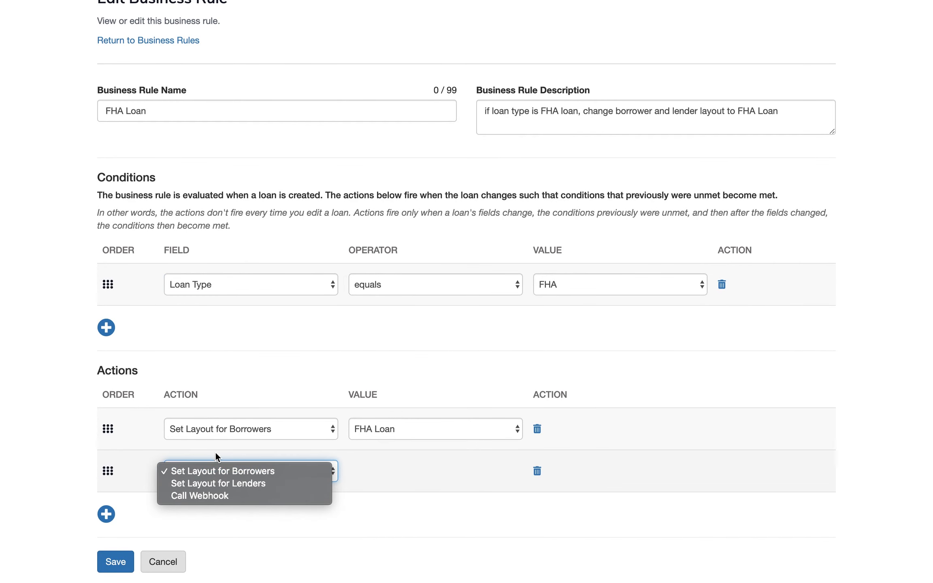
{"action": "left_click", "coordinate": [224, 485]}
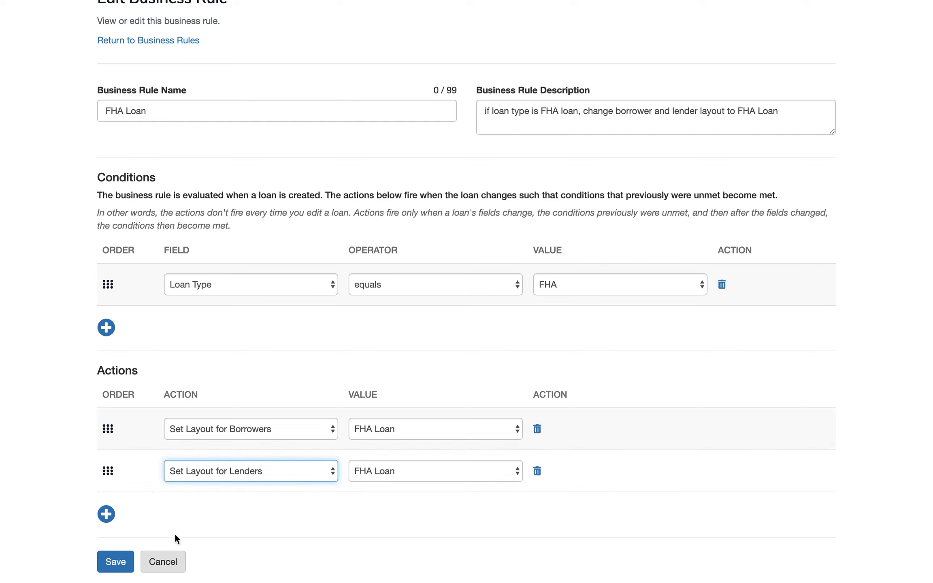
Save the FHA Loan business rule and return to the list of business rules
{"action": "left_click", "coordinate": [112, 565]}
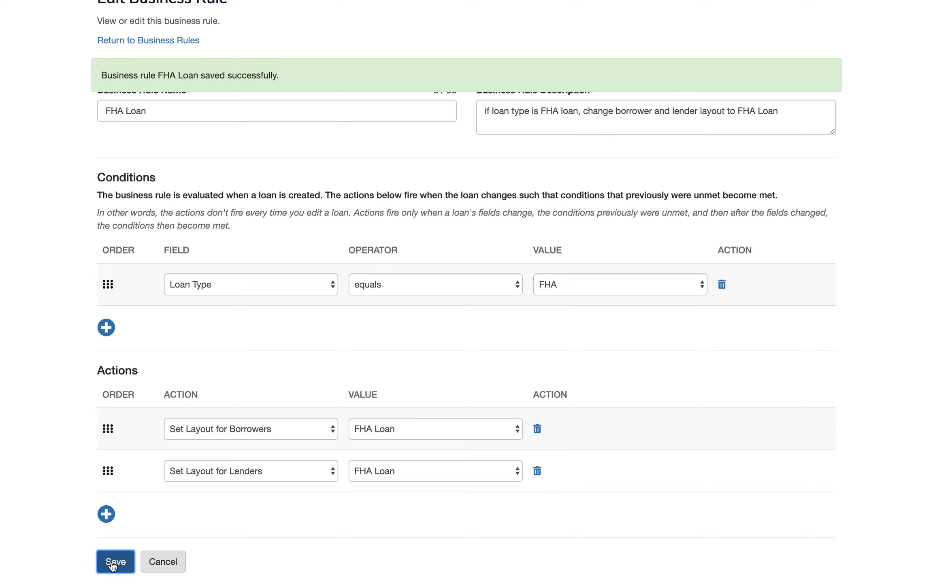
{"action": "scroll", "coordinate": [144, 501], "scroll_direction": "up", "scroll_amount": 3}
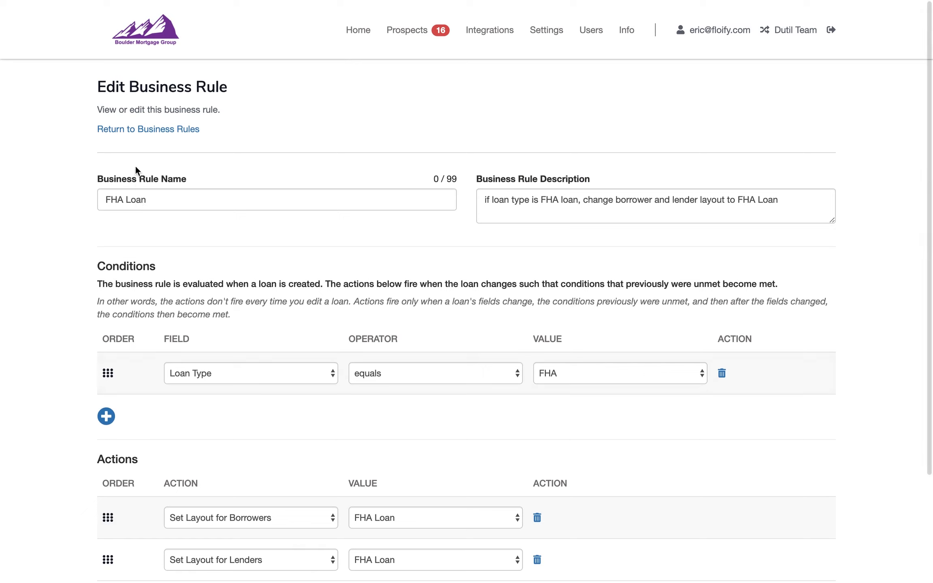
{"action": "left_click", "coordinate": [128, 131]}
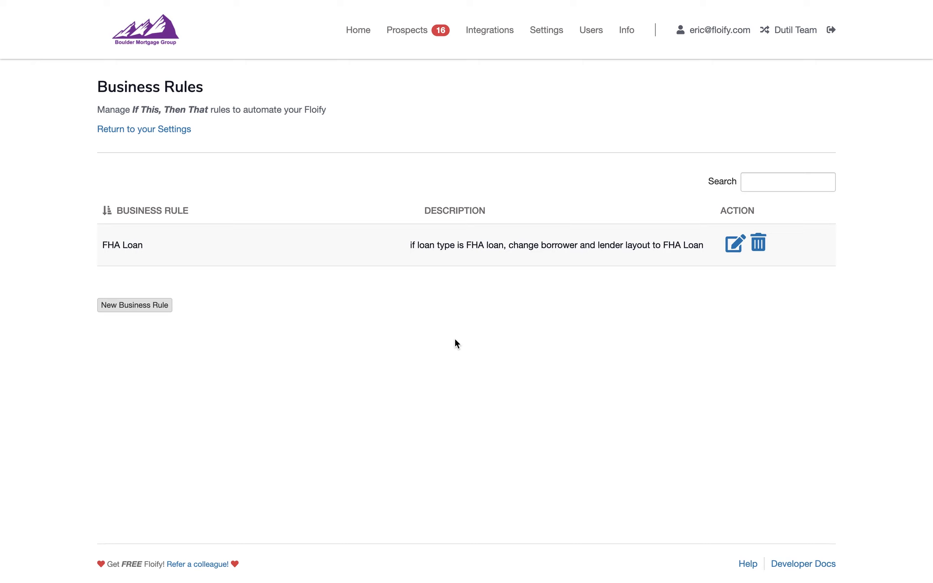
Start a new loan flow from the Loan Pipeline and enter the borrower's email
{"action": "left_click", "coordinate": [361, 34]}
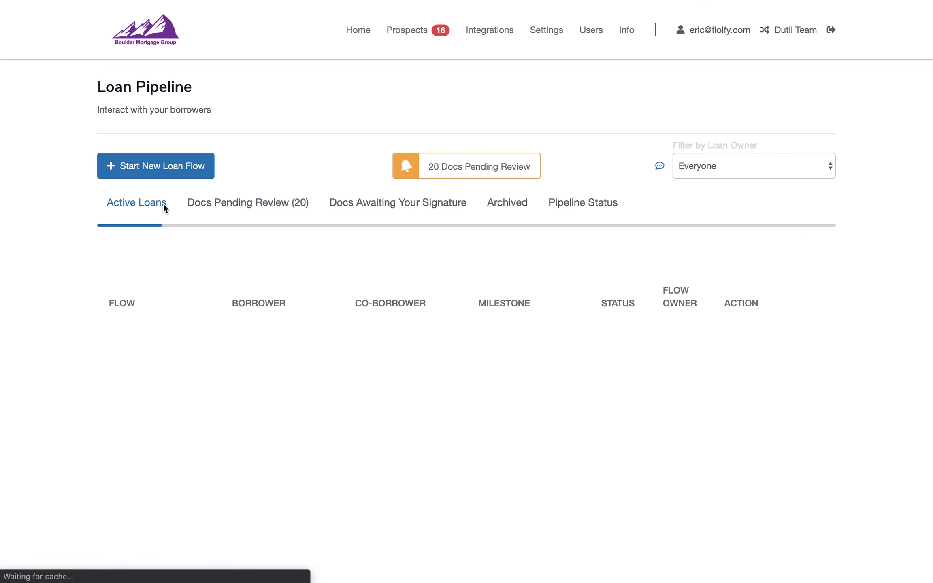
{"action": "left_click", "coordinate": [160, 174]}
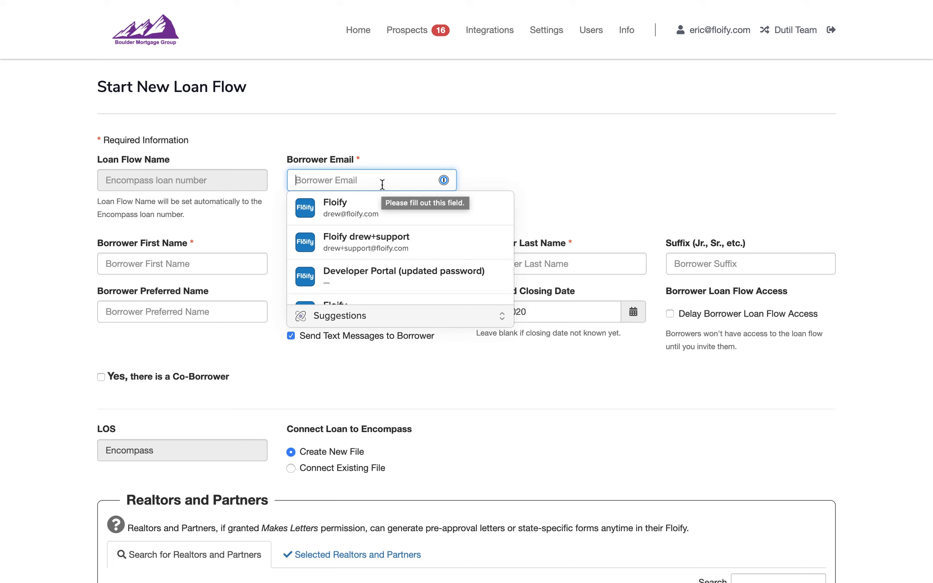
{"action": "type", "text": "cf"}
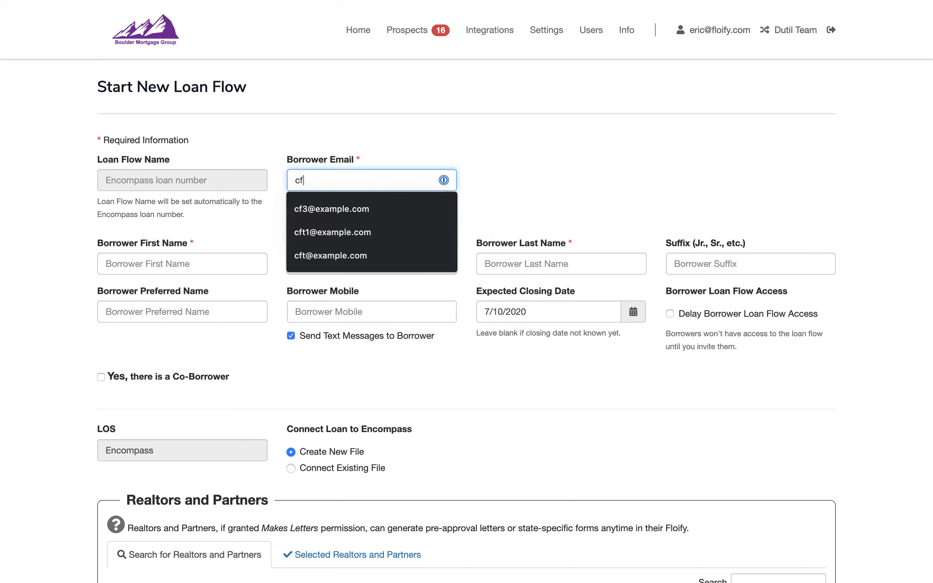
{"action": "type", "text": "webinar@e"}
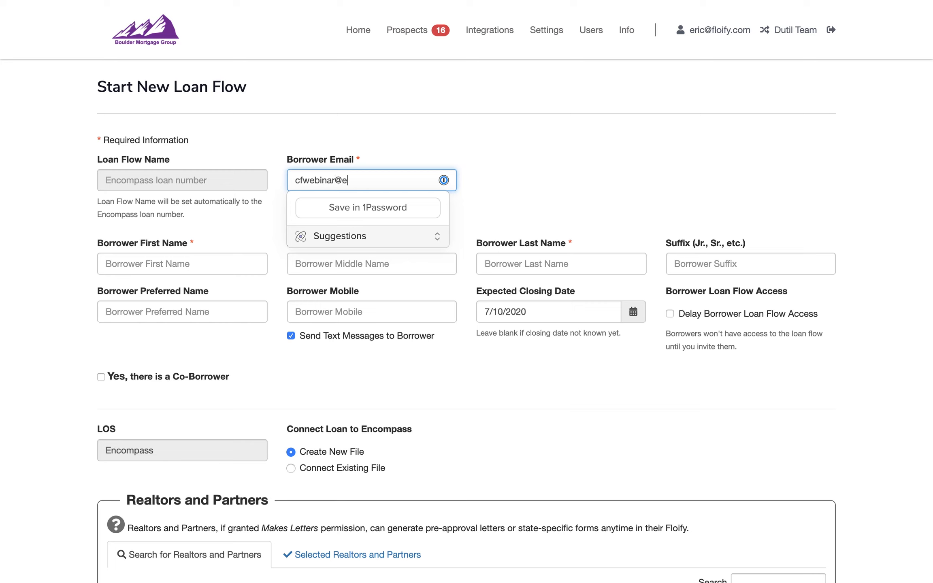
{"action": "type", "text": "xample.com"}
{"action": "key", "text": "Tab"}
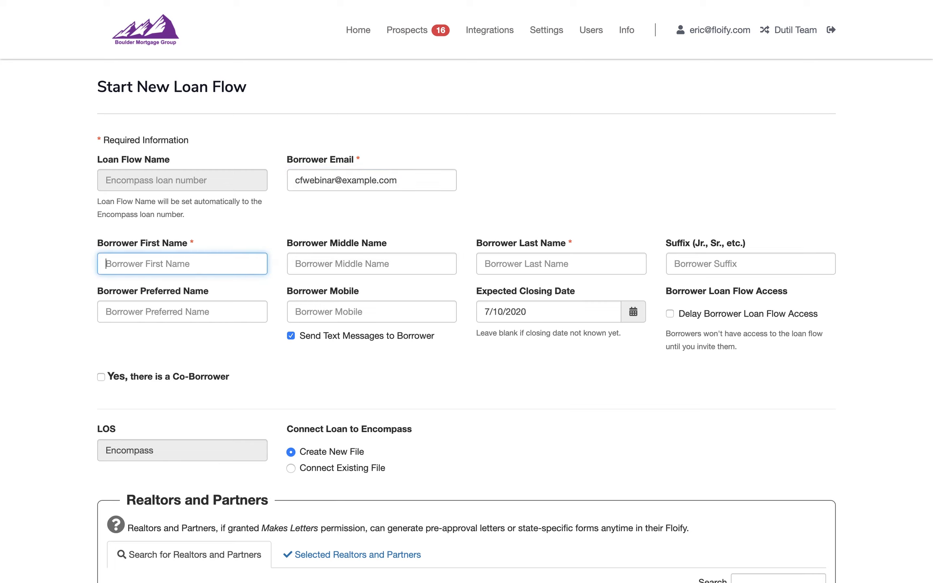
Enter the borrower's first and last name and create the loan flow
{"action": "type", "text": "Fred"}
{"action": "key", "text": "Tab"}
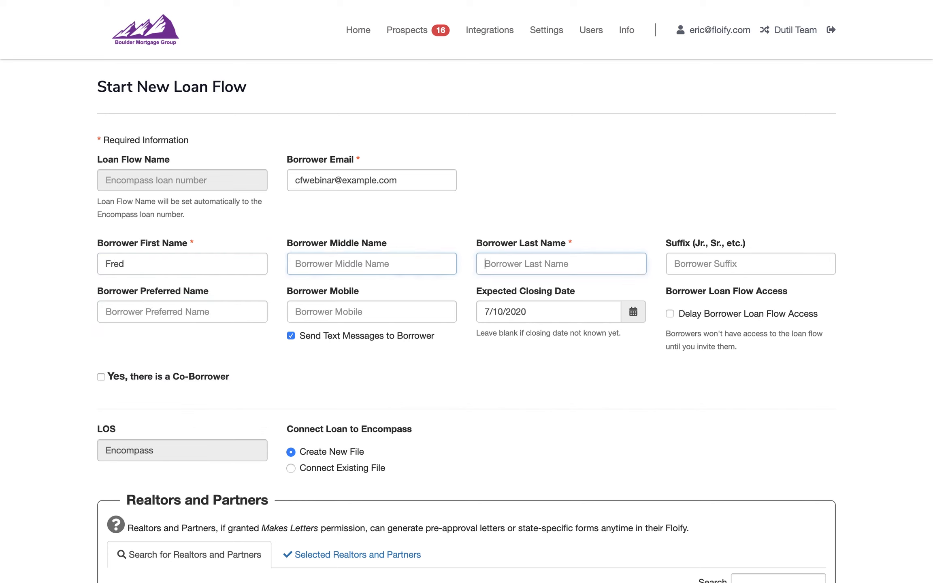
{"action": "key", "text": "Tab"}
{"action": "type", "text": "Flinstone"}
{"action": "key", "text": "Tab"}
{"action": "key", "text": "Tab"}
{"action": "scroll", "coordinate": [369, 272], "scroll_direction": "down", "scroll_amount": 2}
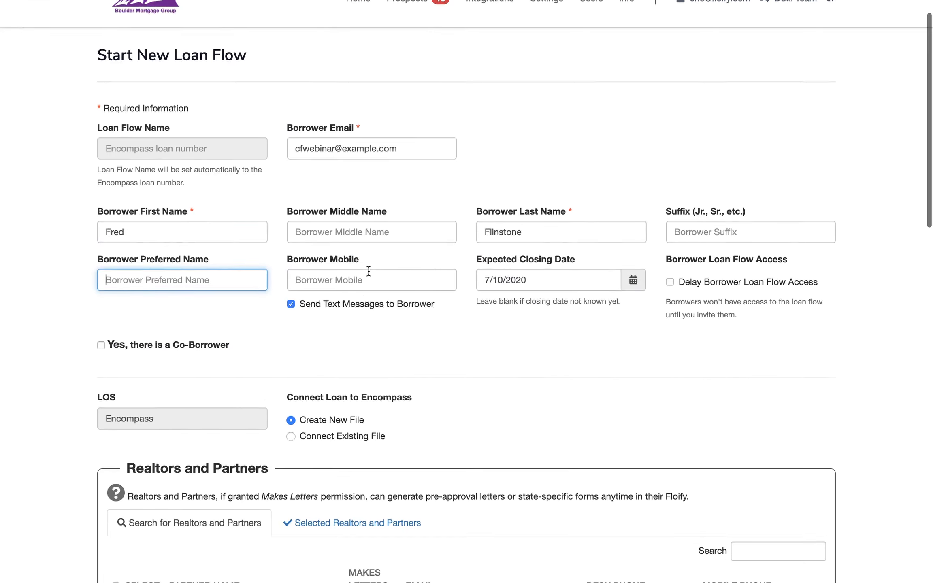
{"action": "scroll", "coordinate": [442, 310], "scroll_direction": "down", "scroll_amount": 10}
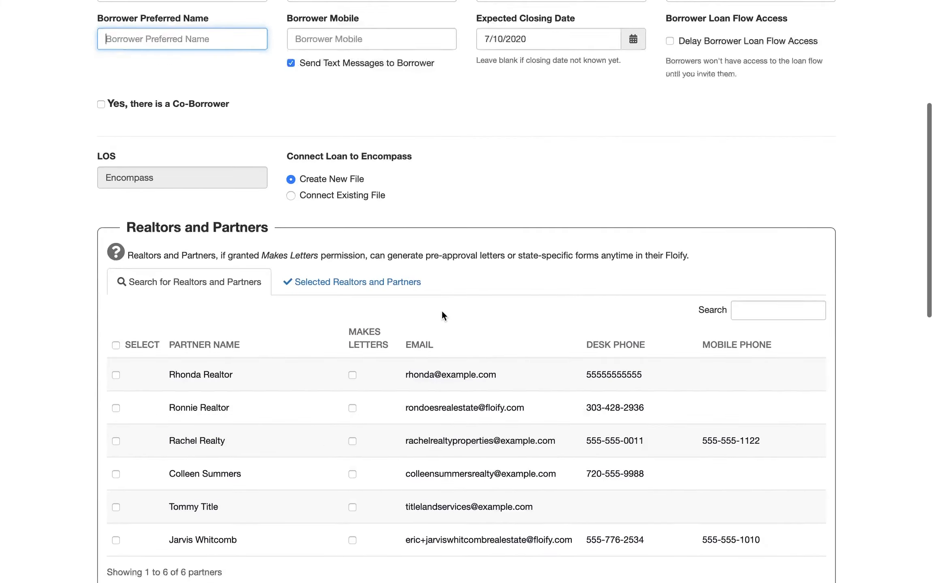
{"action": "scroll", "coordinate": [442, 311], "scroll_direction": "down", "scroll_amount": 11}
{"action": "left_click", "coordinate": [166, 520]}
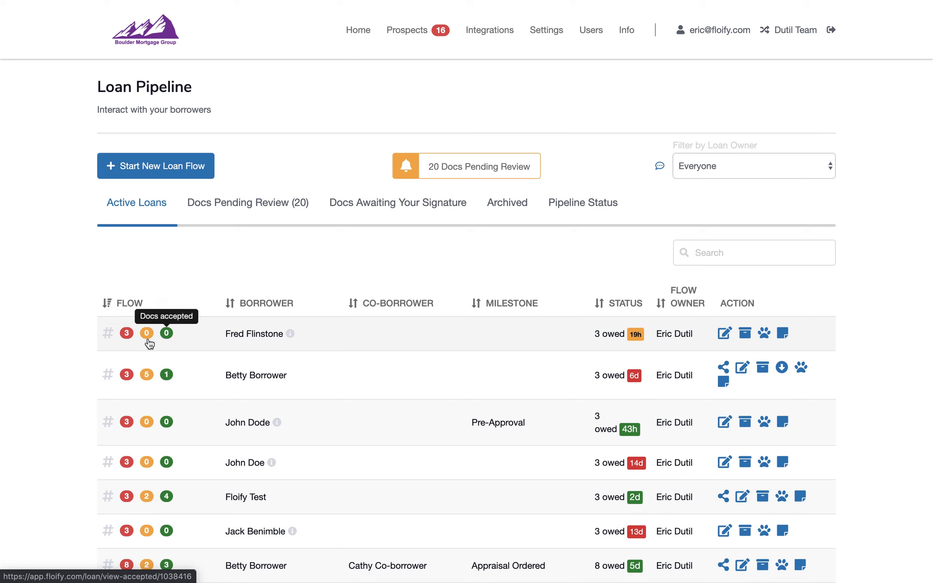
Open the new borrower's owed documents, set the Loan Type to FHA and save the field change
{"action": "left_click", "coordinate": [129, 337]}
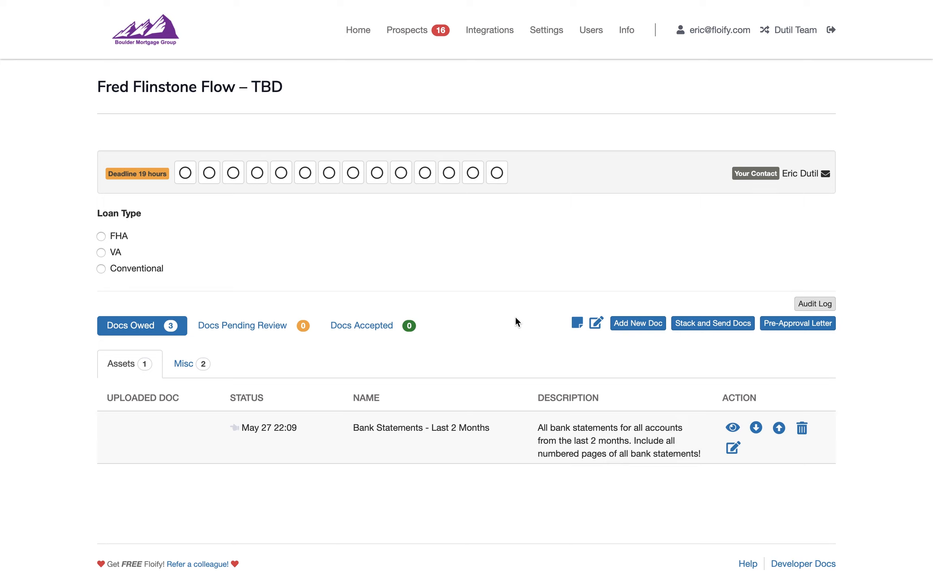
{"action": "left_click", "coordinate": [117, 237]}
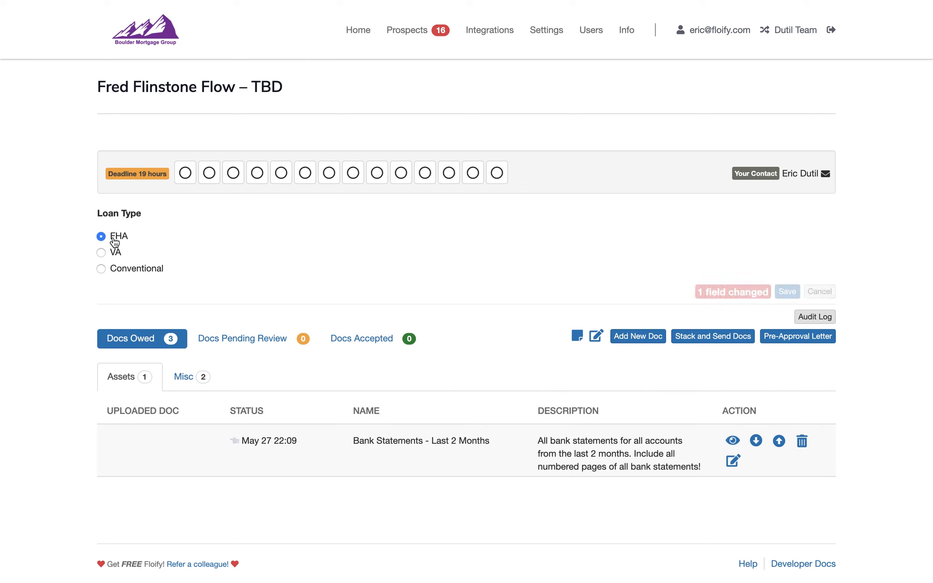
{"action": "left_click", "coordinate": [790, 293]}
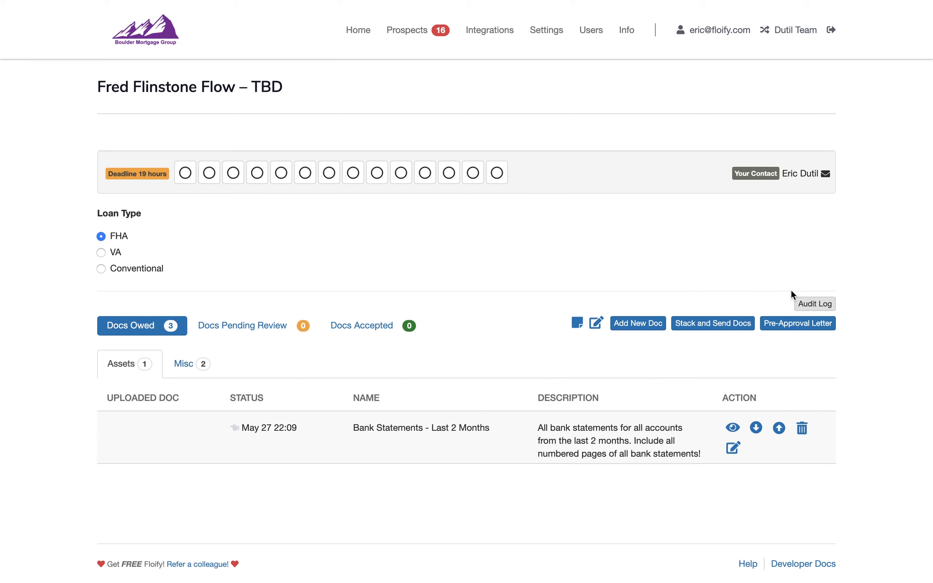
{"action": "left_click", "coordinate": [815, 304]}
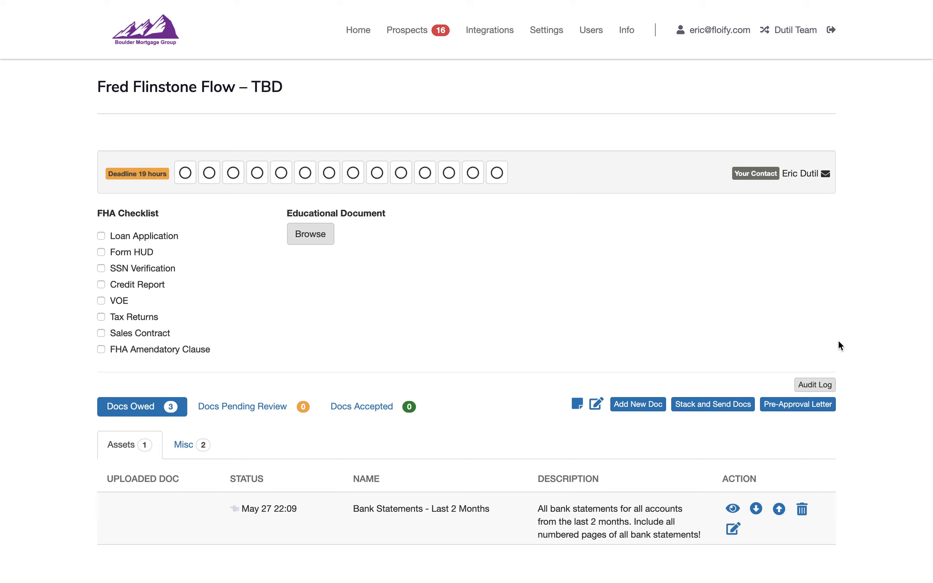
Open the Loan Pipeline Customization page in the Fields settings
{"action": "left_click", "coordinate": [534, 33]}
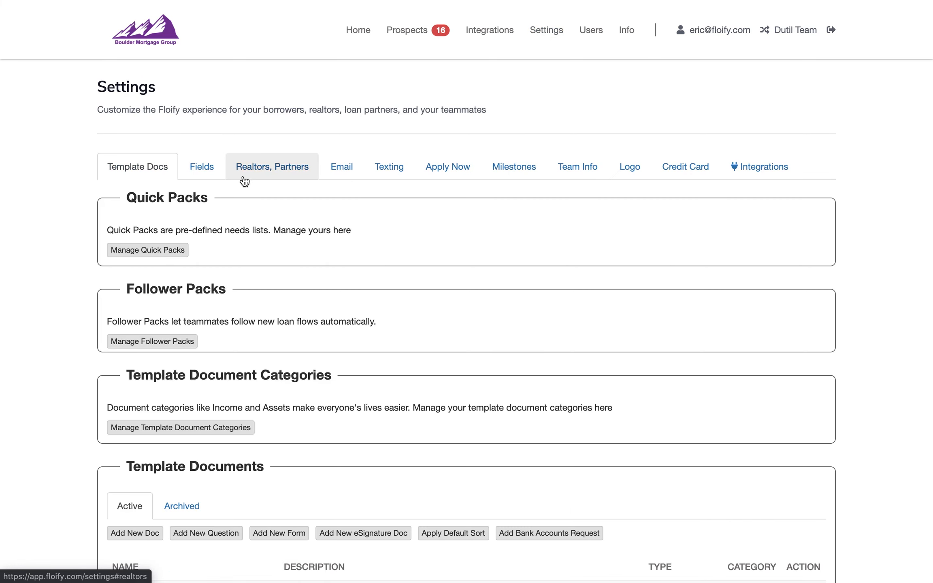
{"action": "left_click", "coordinate": [198, 172]}
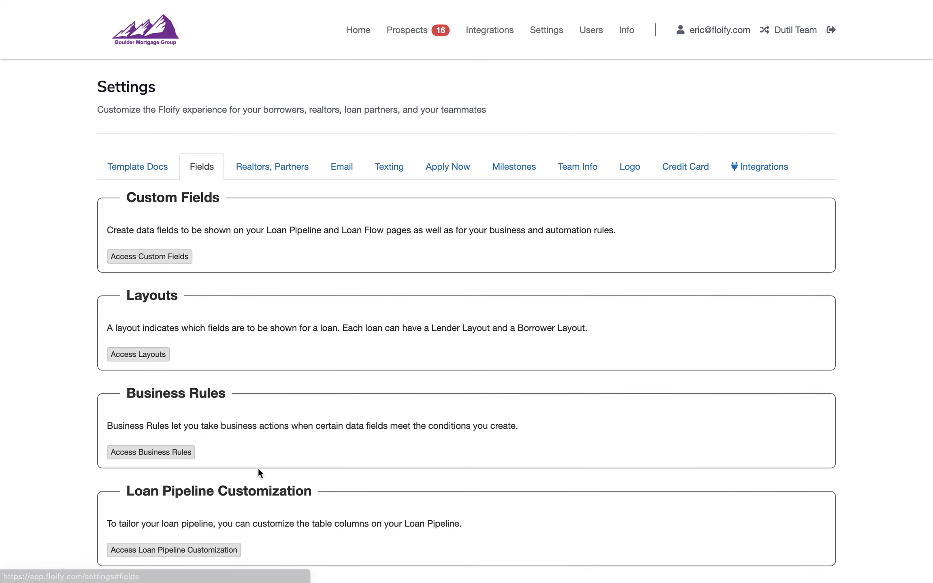
{"action": "scroll", "coordinate": [258, 470], "scroll_direction": "down", "scroll_amount": 2}
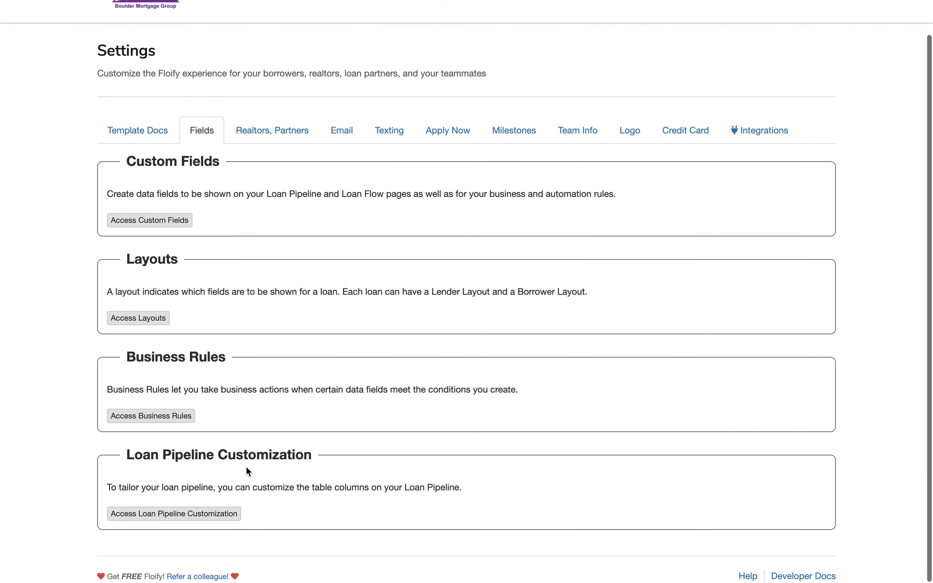
{"action": "left_click", "coordinate": [194, 522]}
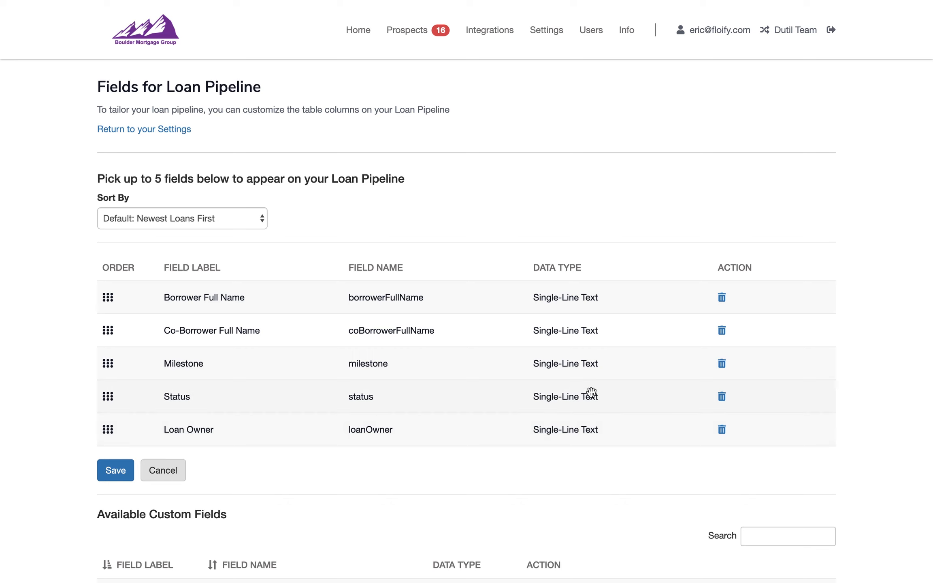
Replace the Co-Borrower Full Name column of the loan pipeline with the custom Loan Type field
{"action": "scroll", "coordinate": [722, 340], "scroll_direction": "down", "scroll_amount": 1}
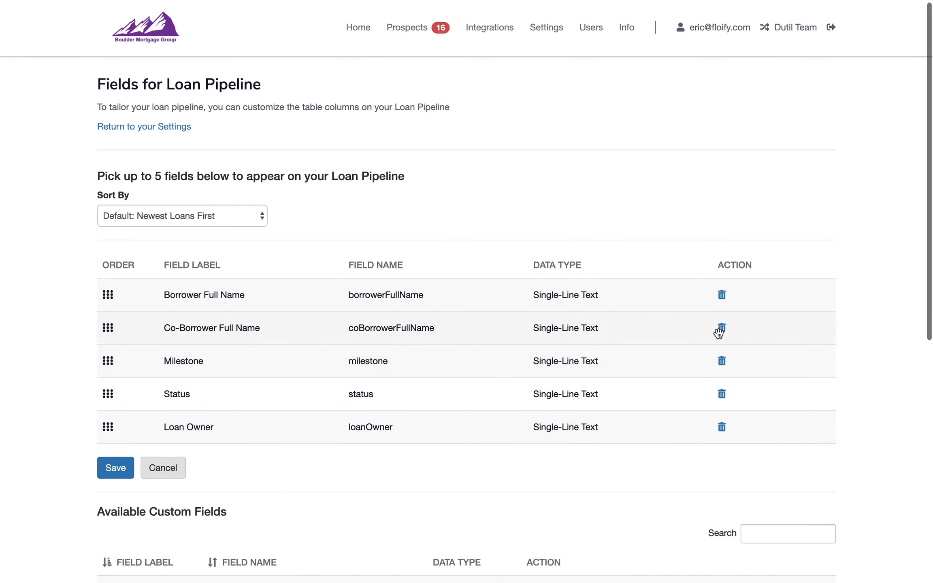
{"action": "left_click", "coordinate": [722, 329]}
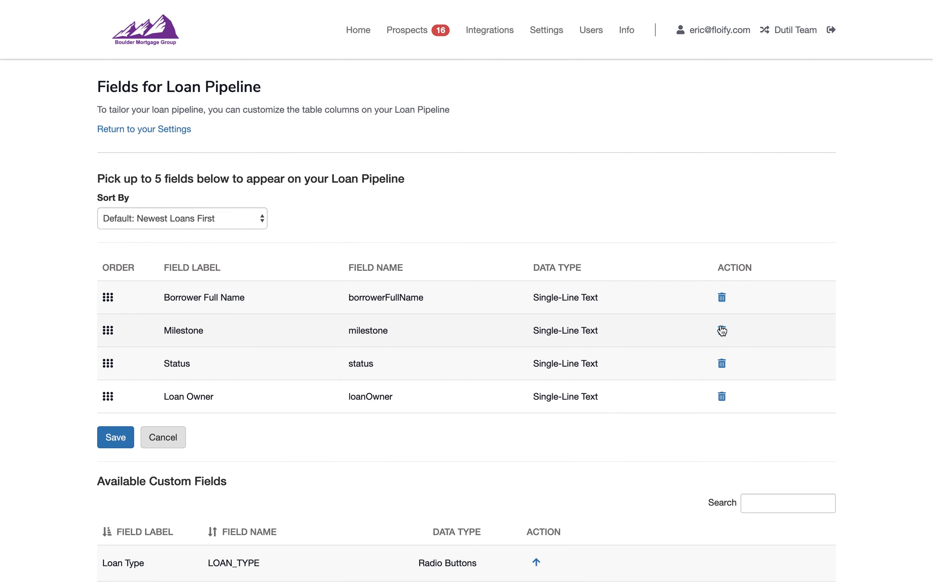
{"action": "scroll", "coordinate": [626, 402], "scroll_direction": "down", "scroll_amount": 1}
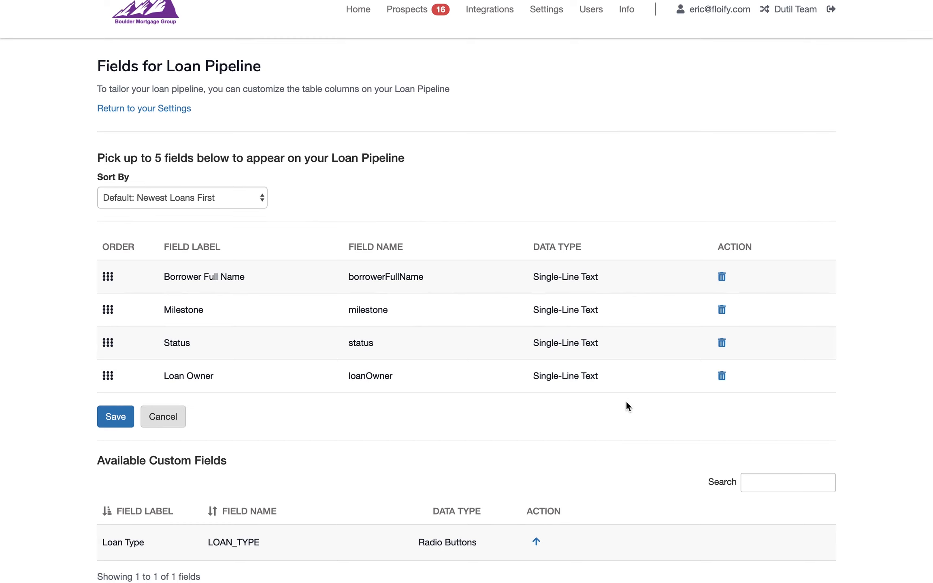
{"action": "scroll", "coordinate": [625, 400], "scroll_direction": "down", "scroll_amount": 3}
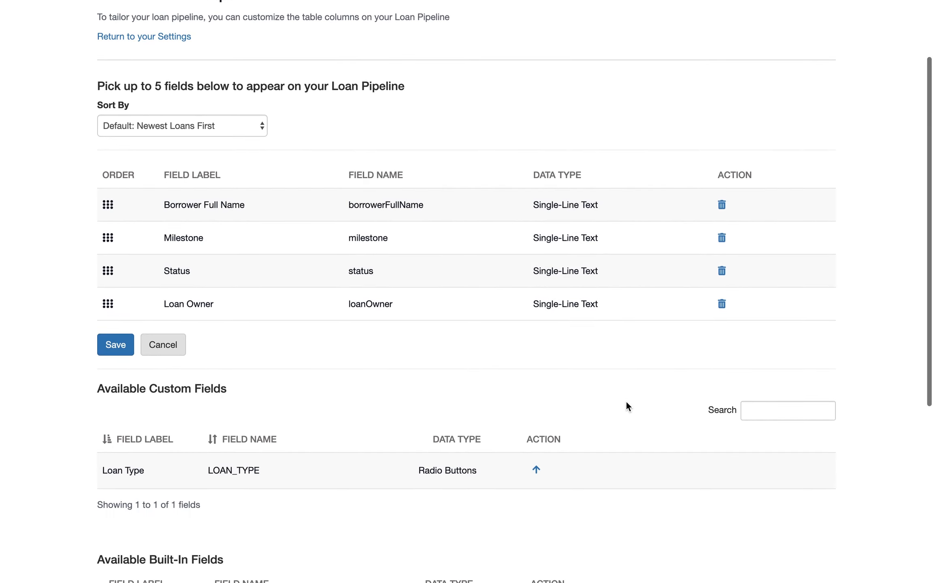
{"action": "left_click", "coordinate": [536, 470]}
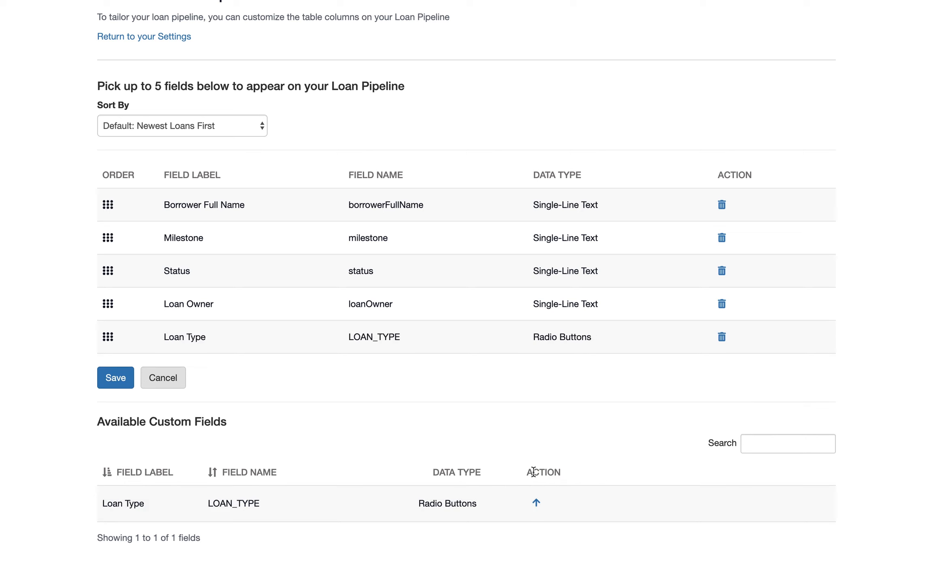
Save the pipeline columns with Loan Type moved directly below Borrower Full Name, and open the Loan Pipeline
{"action": "left_click_drag", "start_coordinate": [307, 339], "coordinate": [308, 229]}
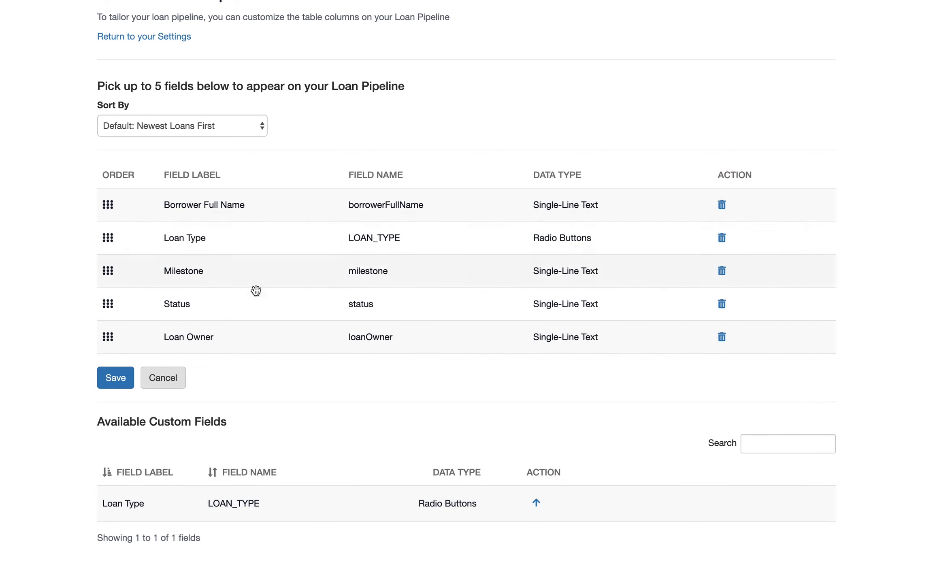
{"action": "left_click", "coordinate": [124, 384]}
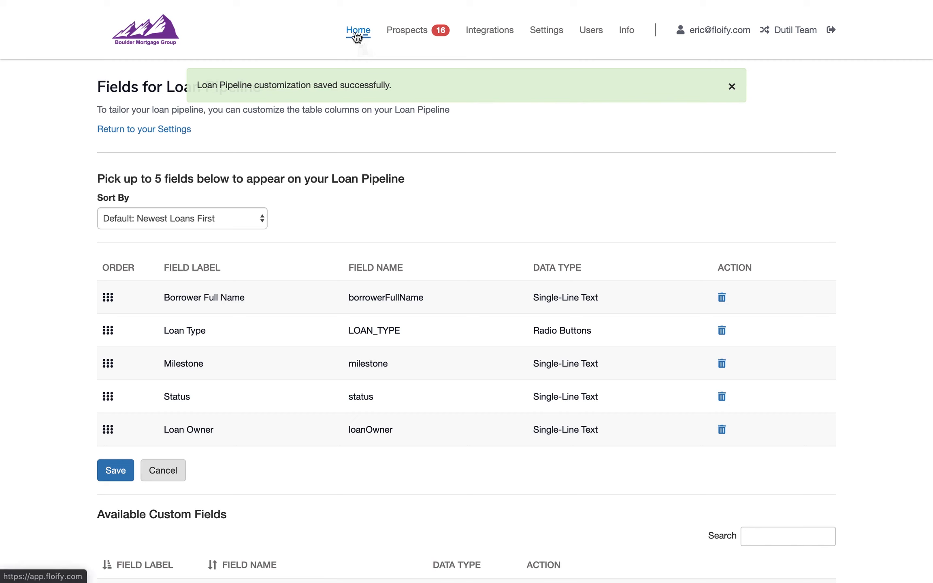
{"action": "left_click", "coordinate": [357, 36]}
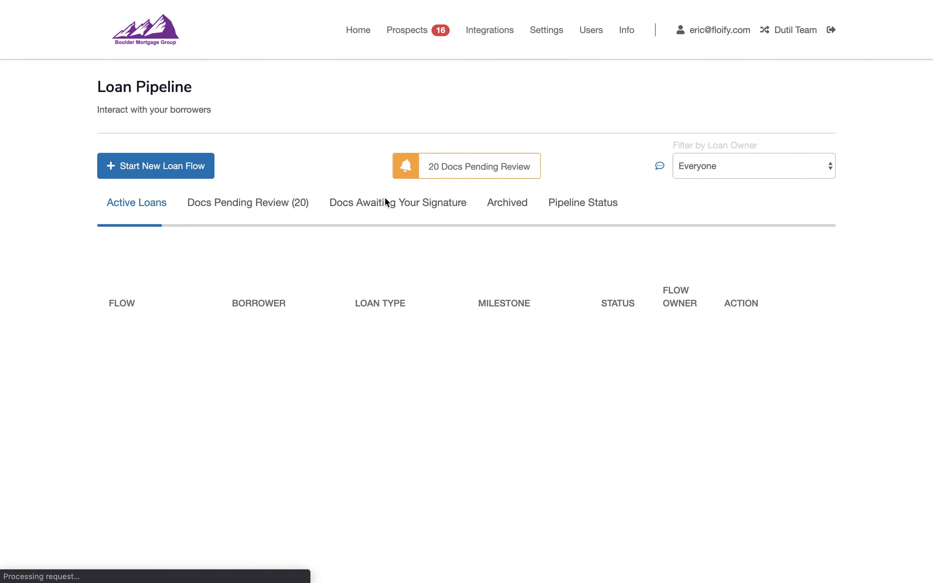